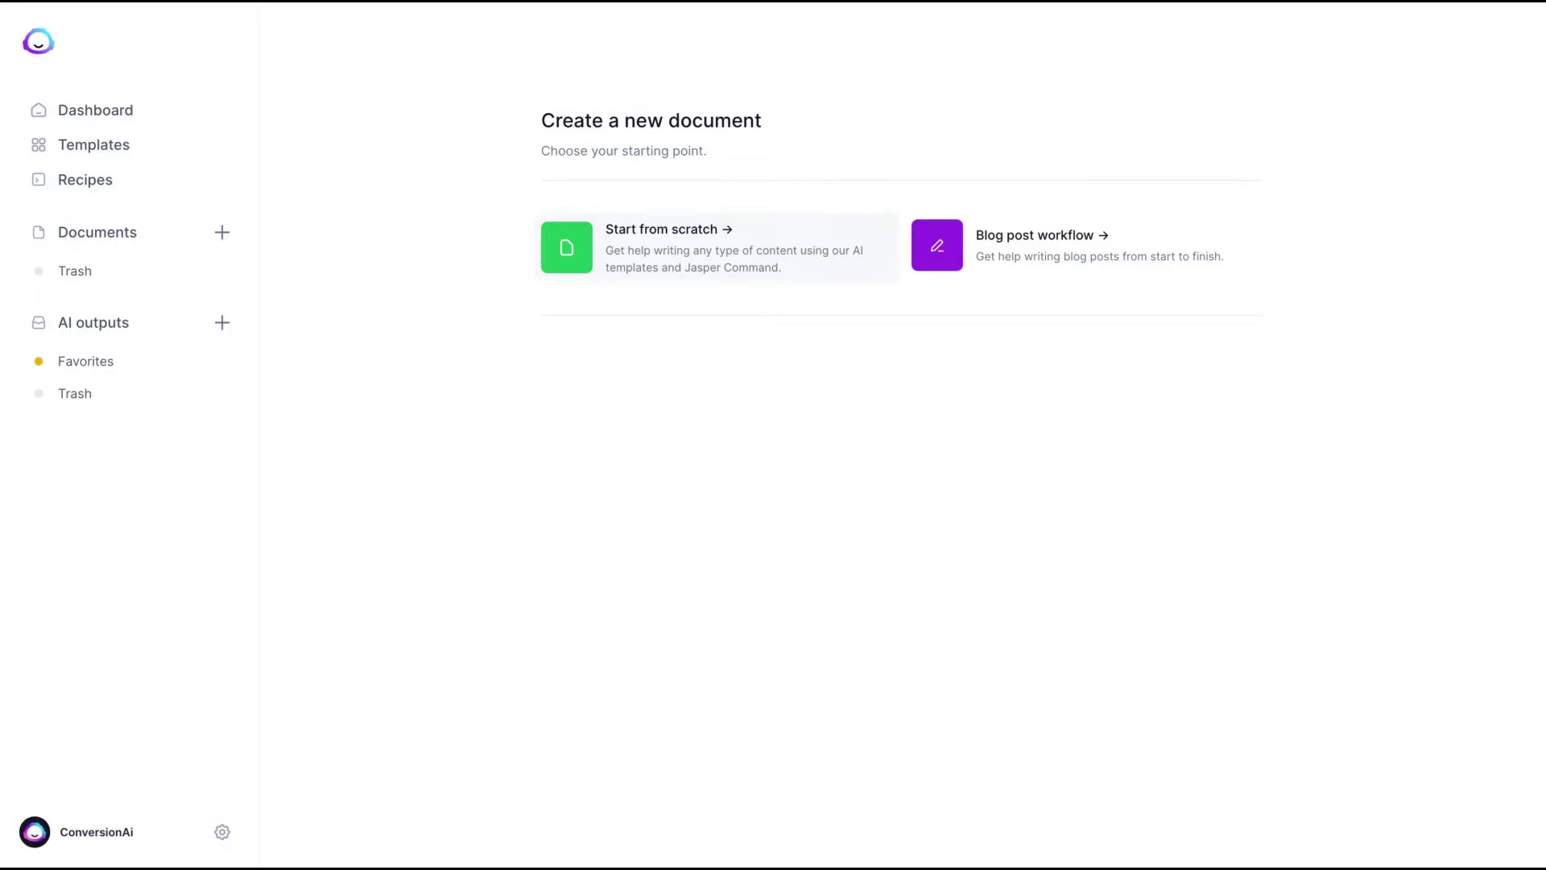
- Start a new blank document from the Start from scratch card
{"action": "left_click", "coordinate": [717, 248]}
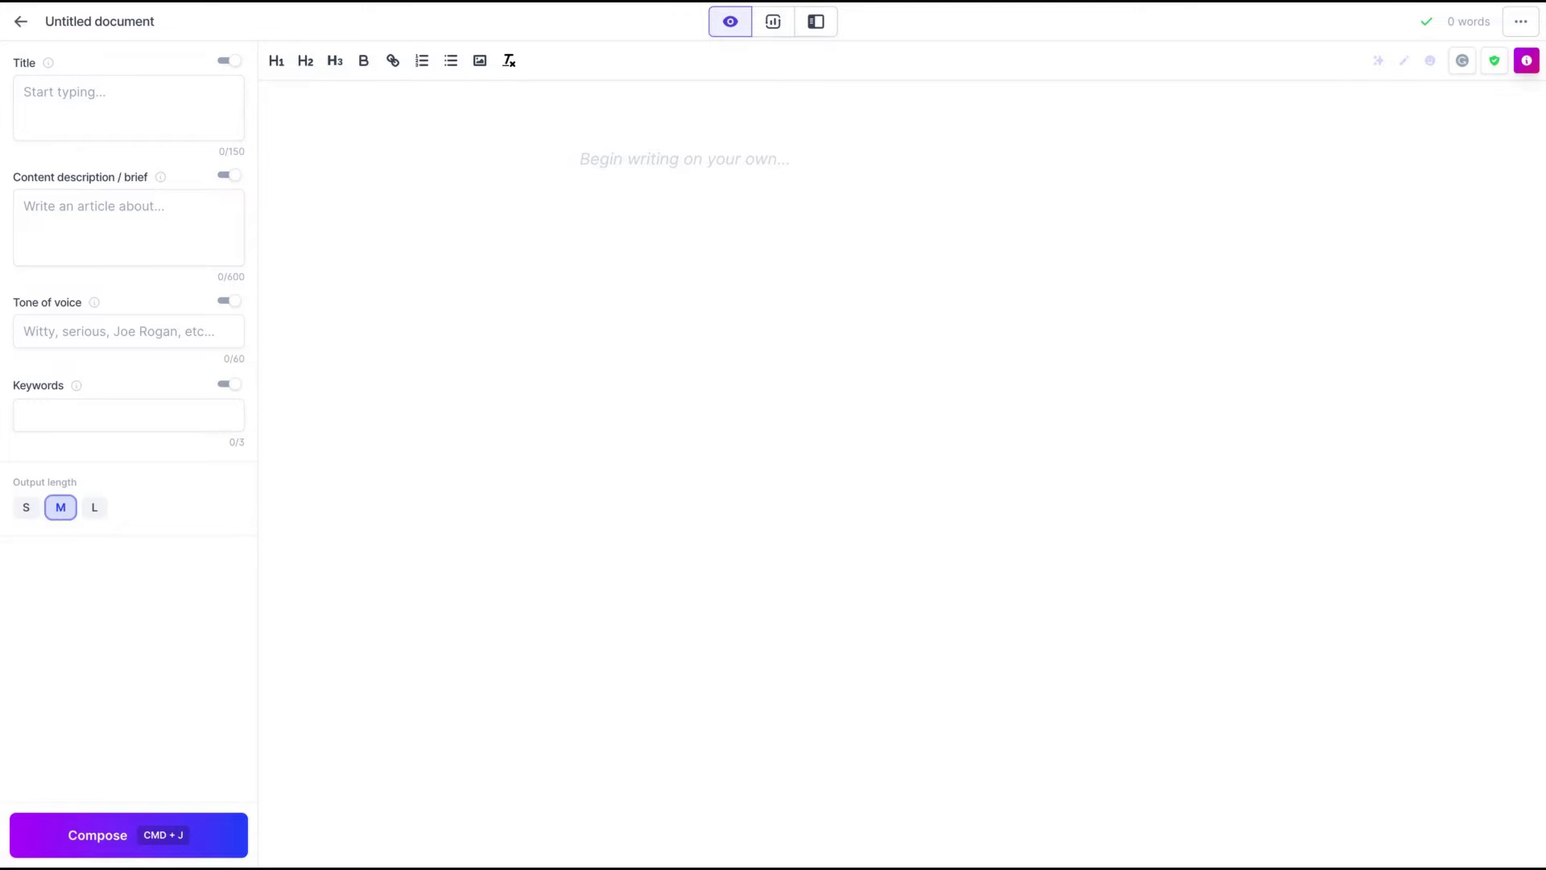
- Set the tone of voice to friendly and move into the document body to write
{"action": "left_click", "coordinate": [115, 330]}
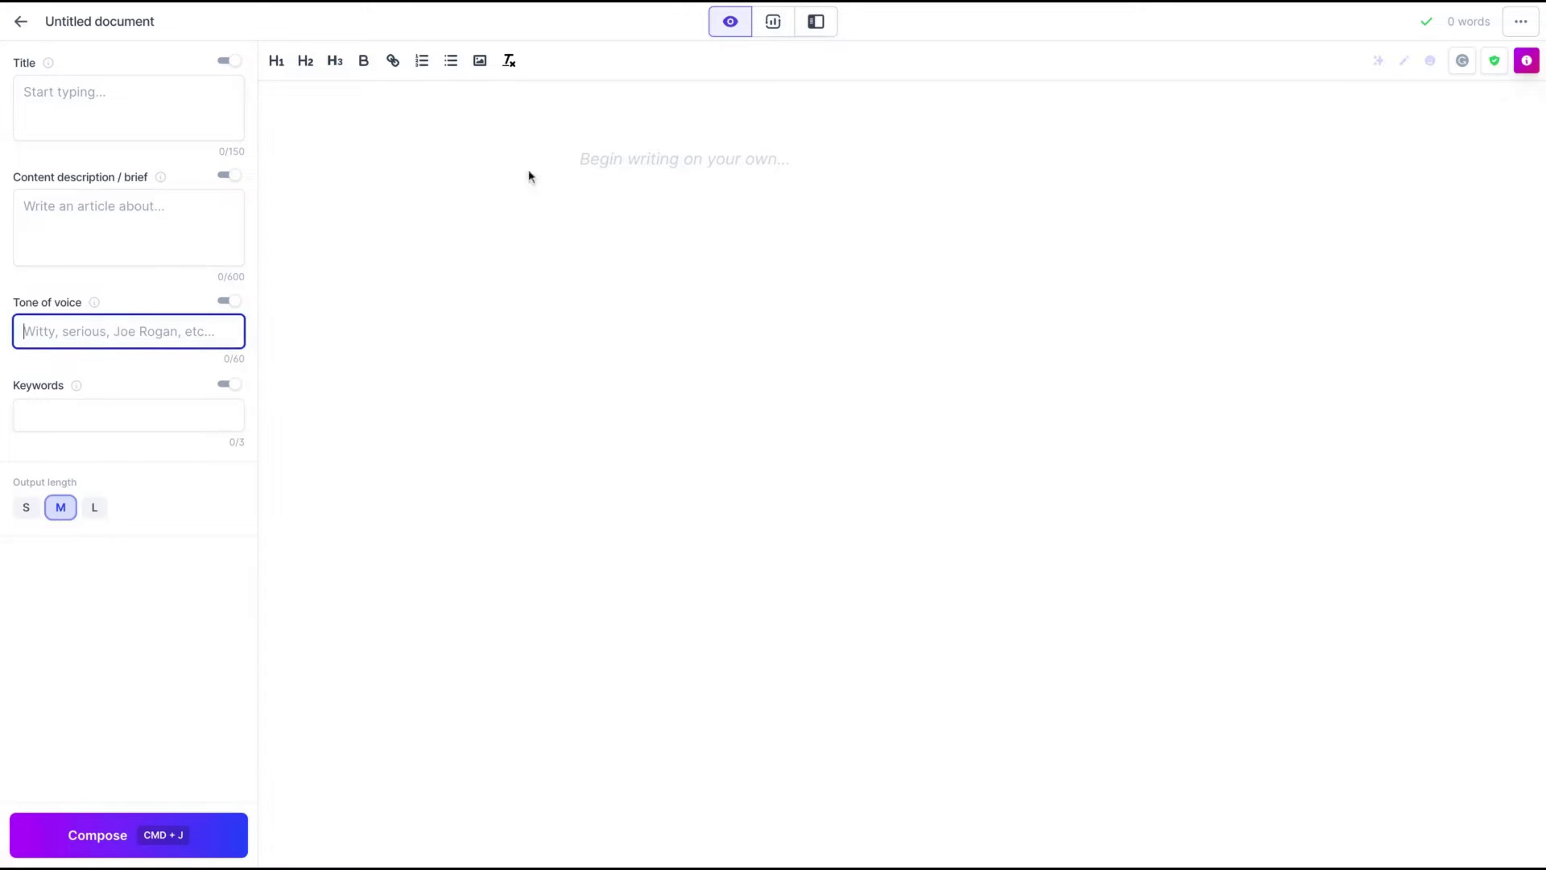
{"action": "left_click", "coordinate": [137, 417]}
{"action": "left_click", "coordinate": [194, 208]}
{"action": "left_click", "coordinate": [190, 112]}
{"action": "left_click", "coordinate": [92, 337]}
{"action": "type", "text": "friendly"}
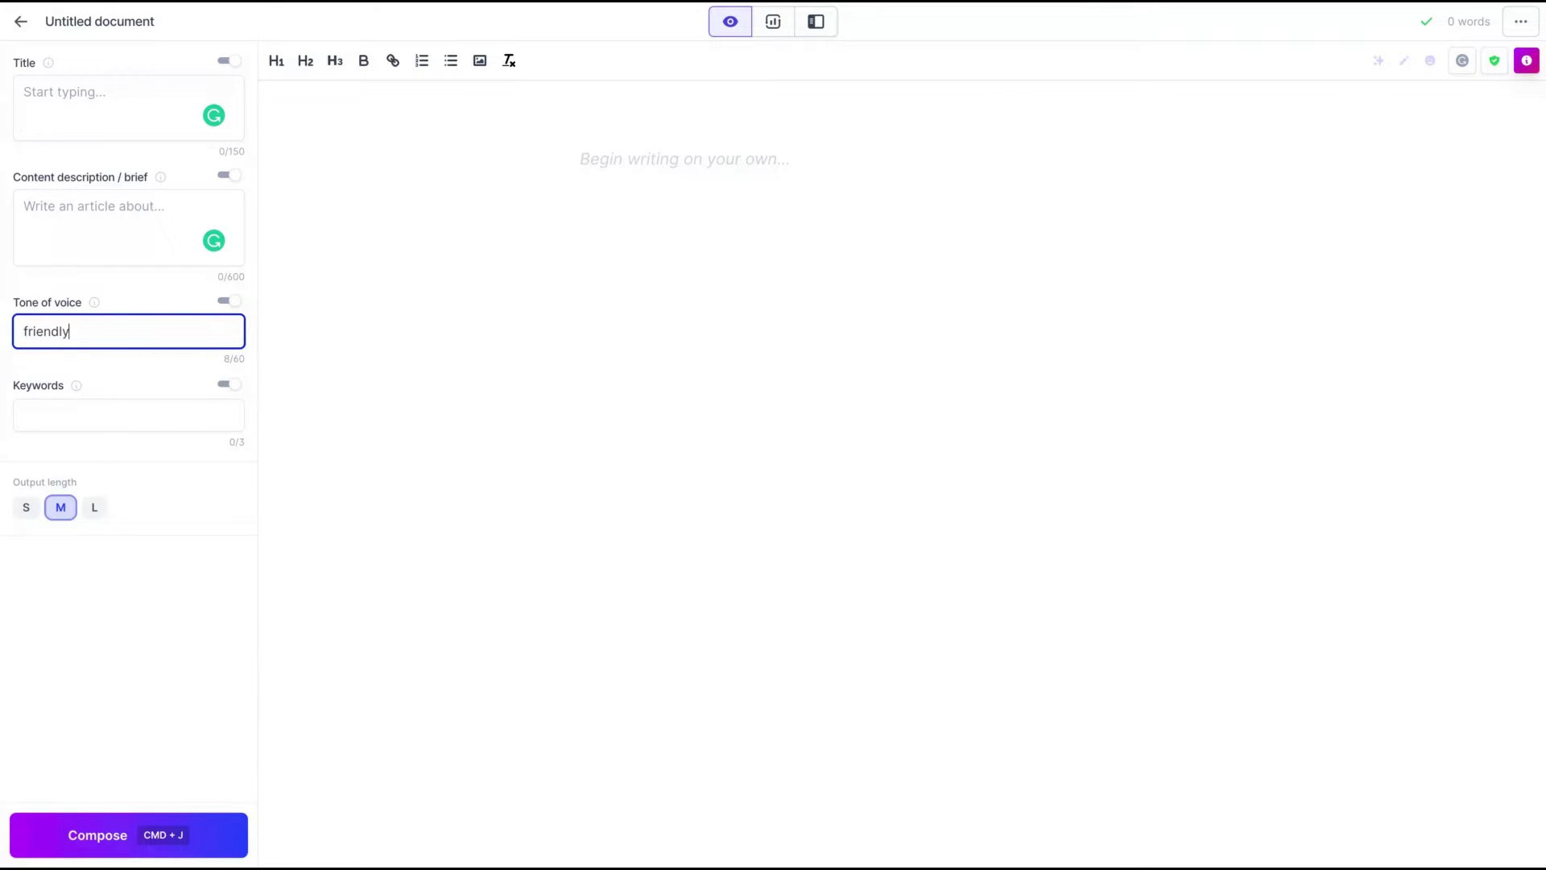
{"action": "left_click", "coordinate": [571, 266]}
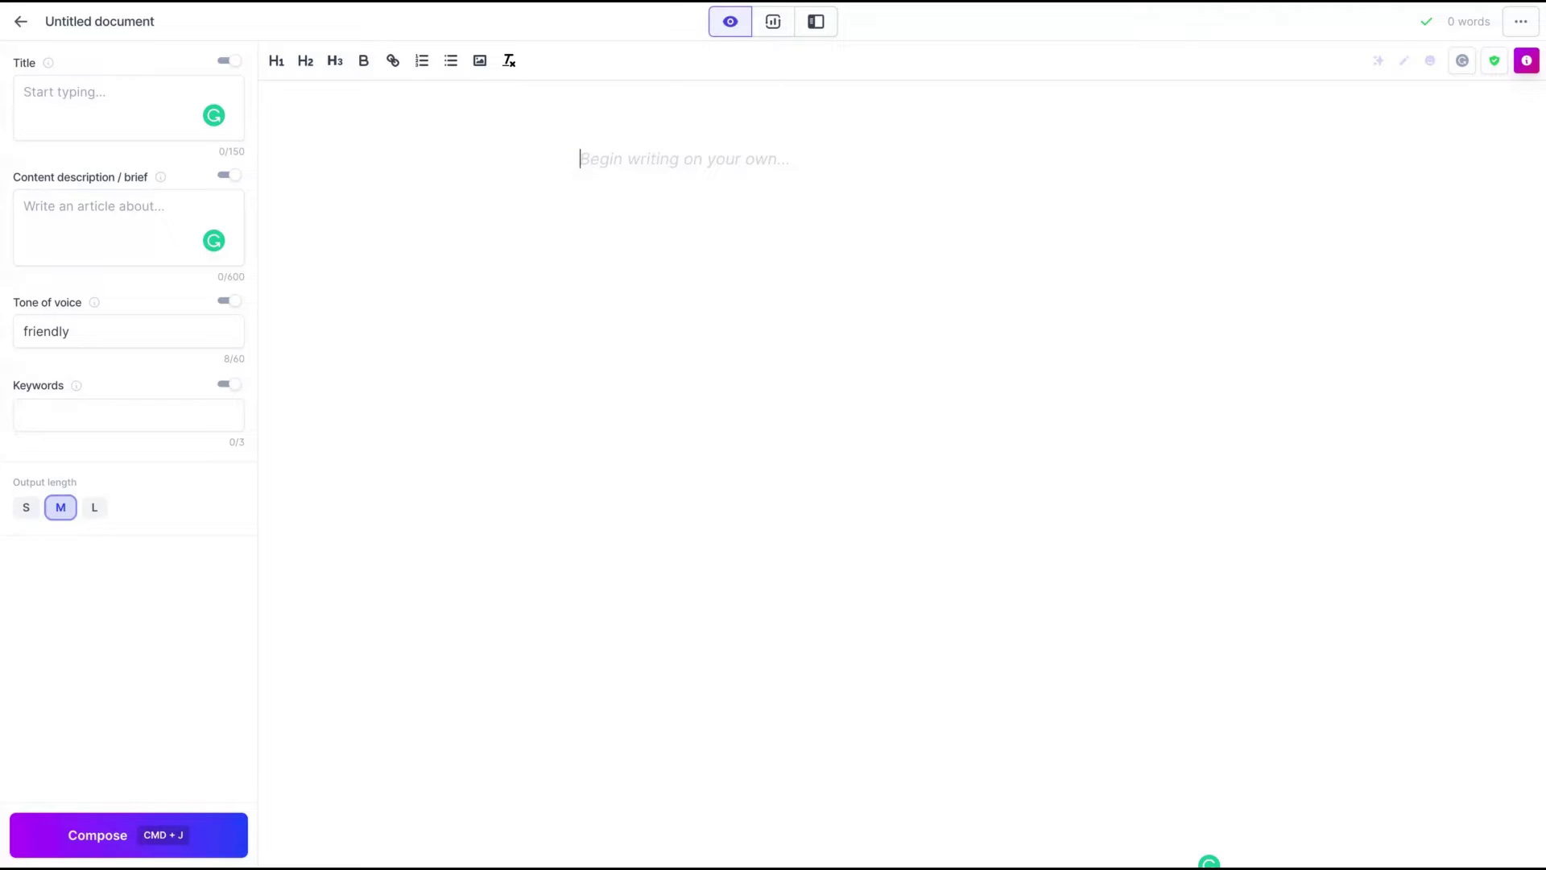
- Paste the copywriter paragraph into the document body
{"action": "type", "text": "When looking at the expense of hiring a copywriter, many people wonder what the difference is. A copywriter is skilled in word placement. If you put specific words together one way, it can entice a buyer to buy a product. Those same words put together in a different order can infuriate a potential buyer and cost a company money. If you are not sure of your writing chops, it is best to hire a copywriter to do the job for you. An SEO copywriter will also have keyword skills, which helps your blog, article, or even social media rank better than anything those without those skills will naturally accomplish."}
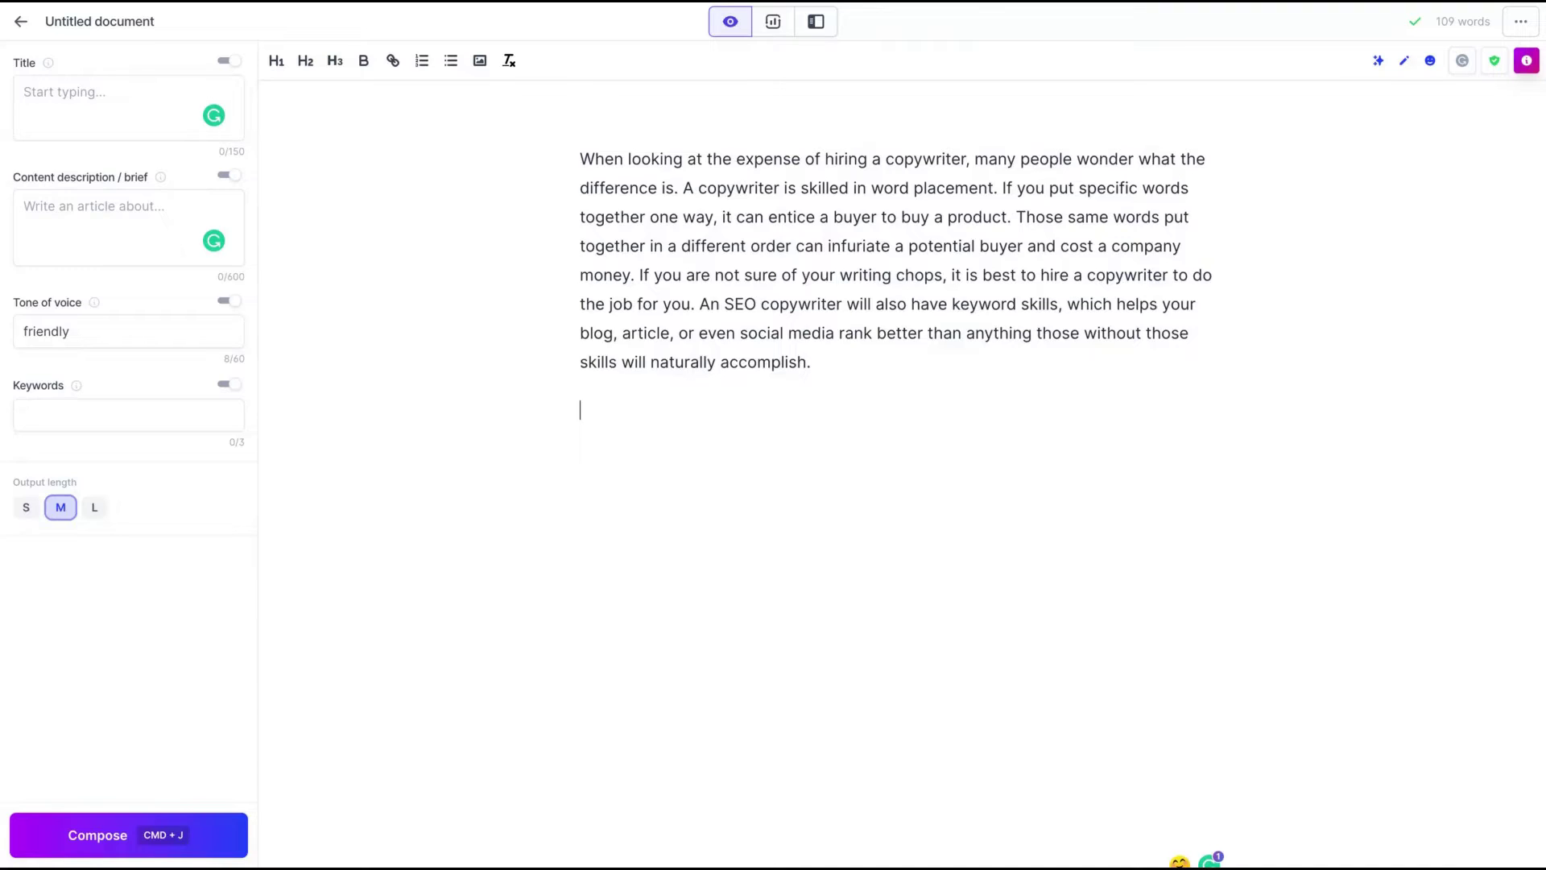
{"action": "type", "text": "Condense the above to a clear message"}
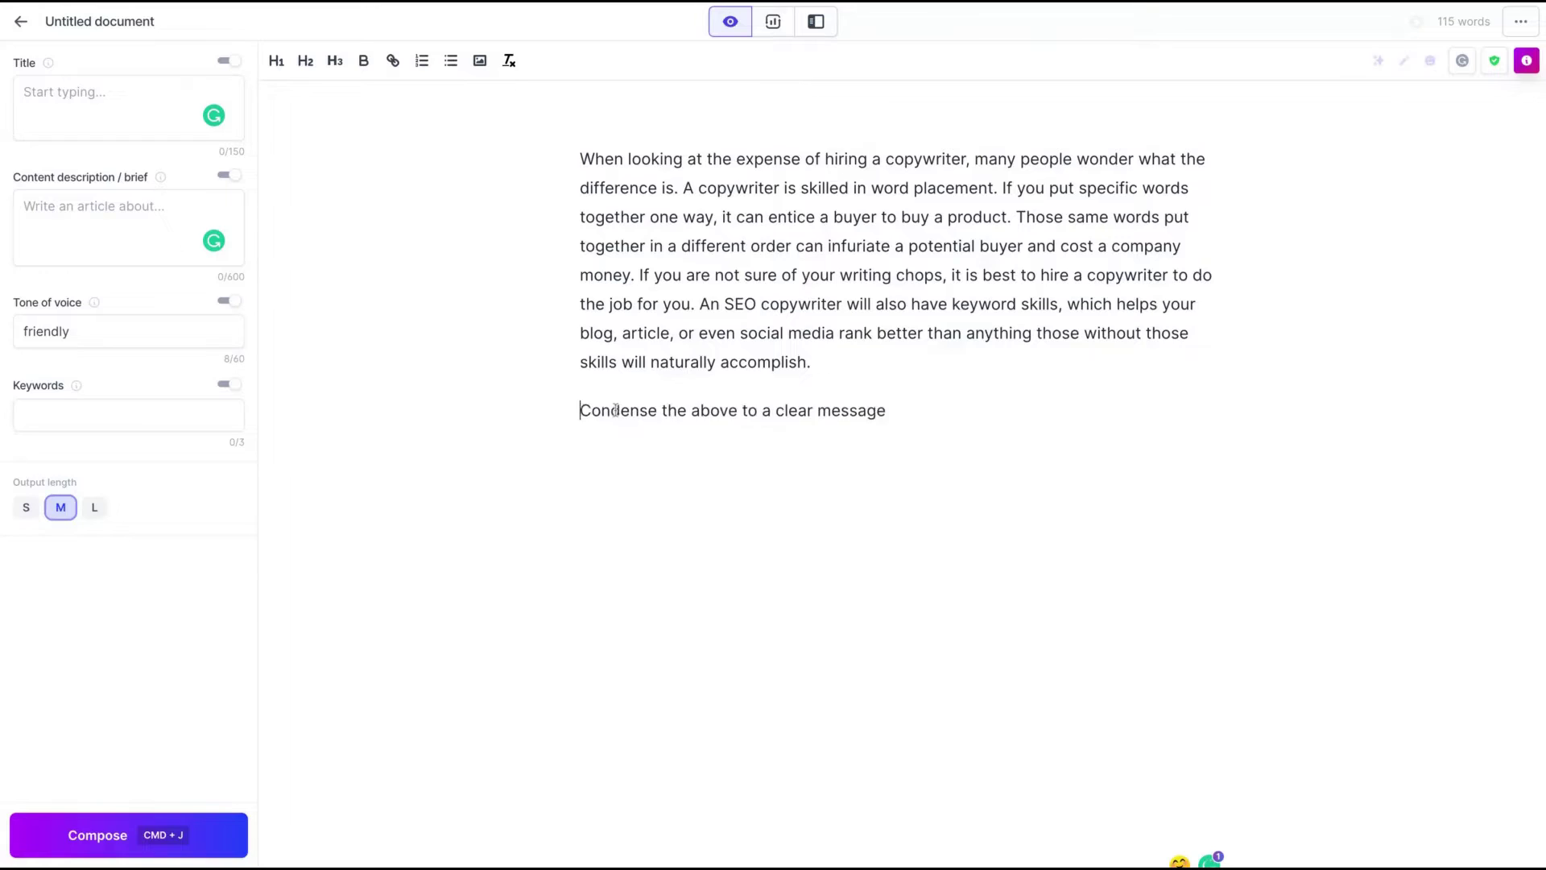
{"action": "key", "text": "Home"}
{"action": "key", "text": "End"}
{"action": "left_click", "coordinate": [1526, 61]}
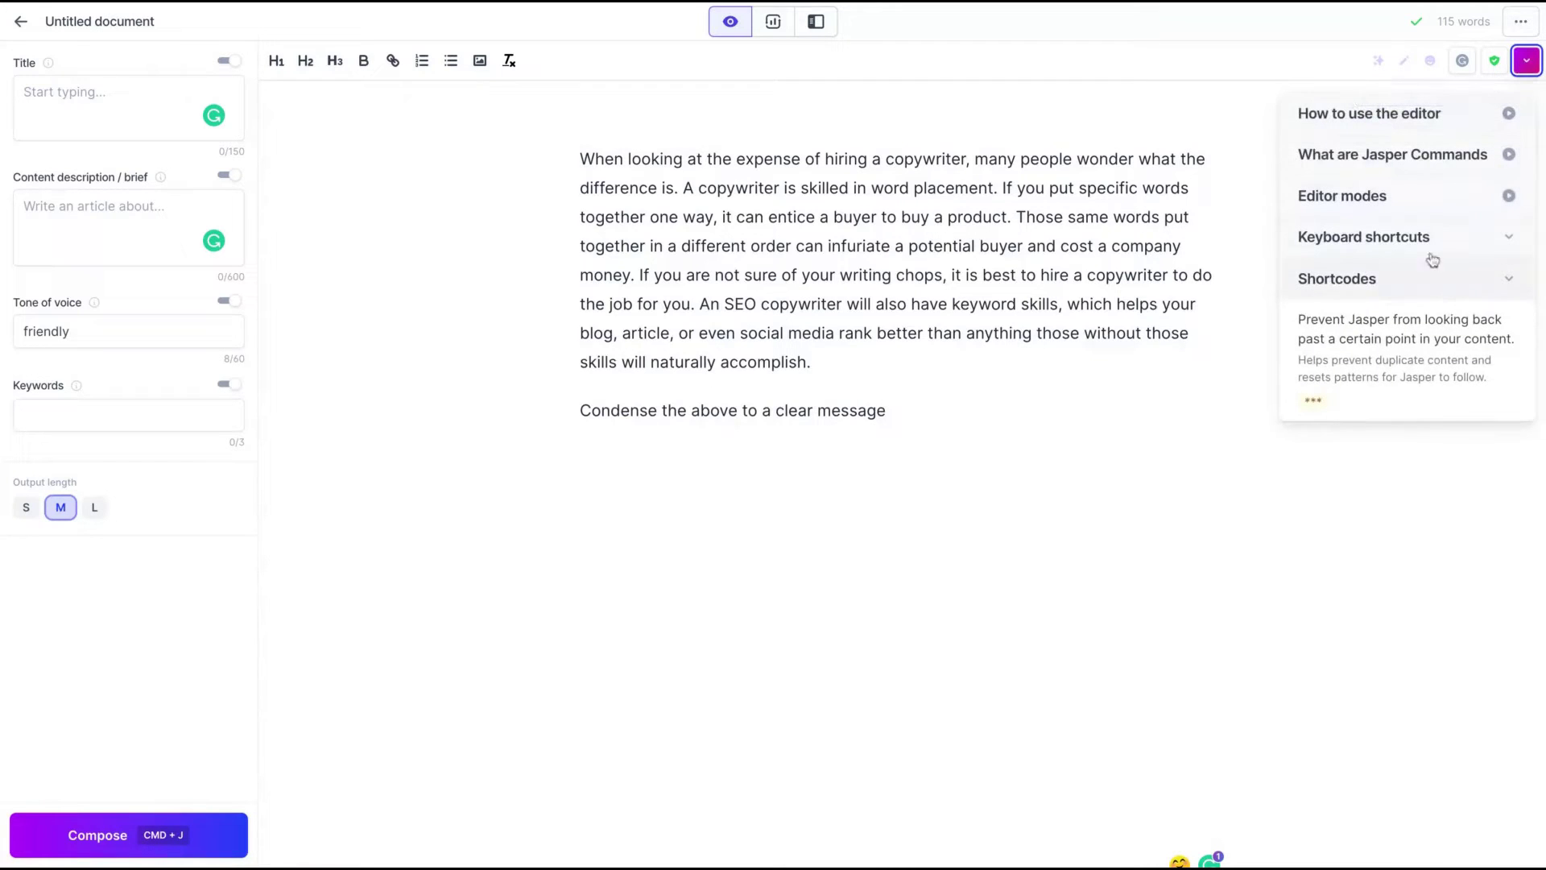
{"action": "left_click", "coordinate": [1364, 236]}
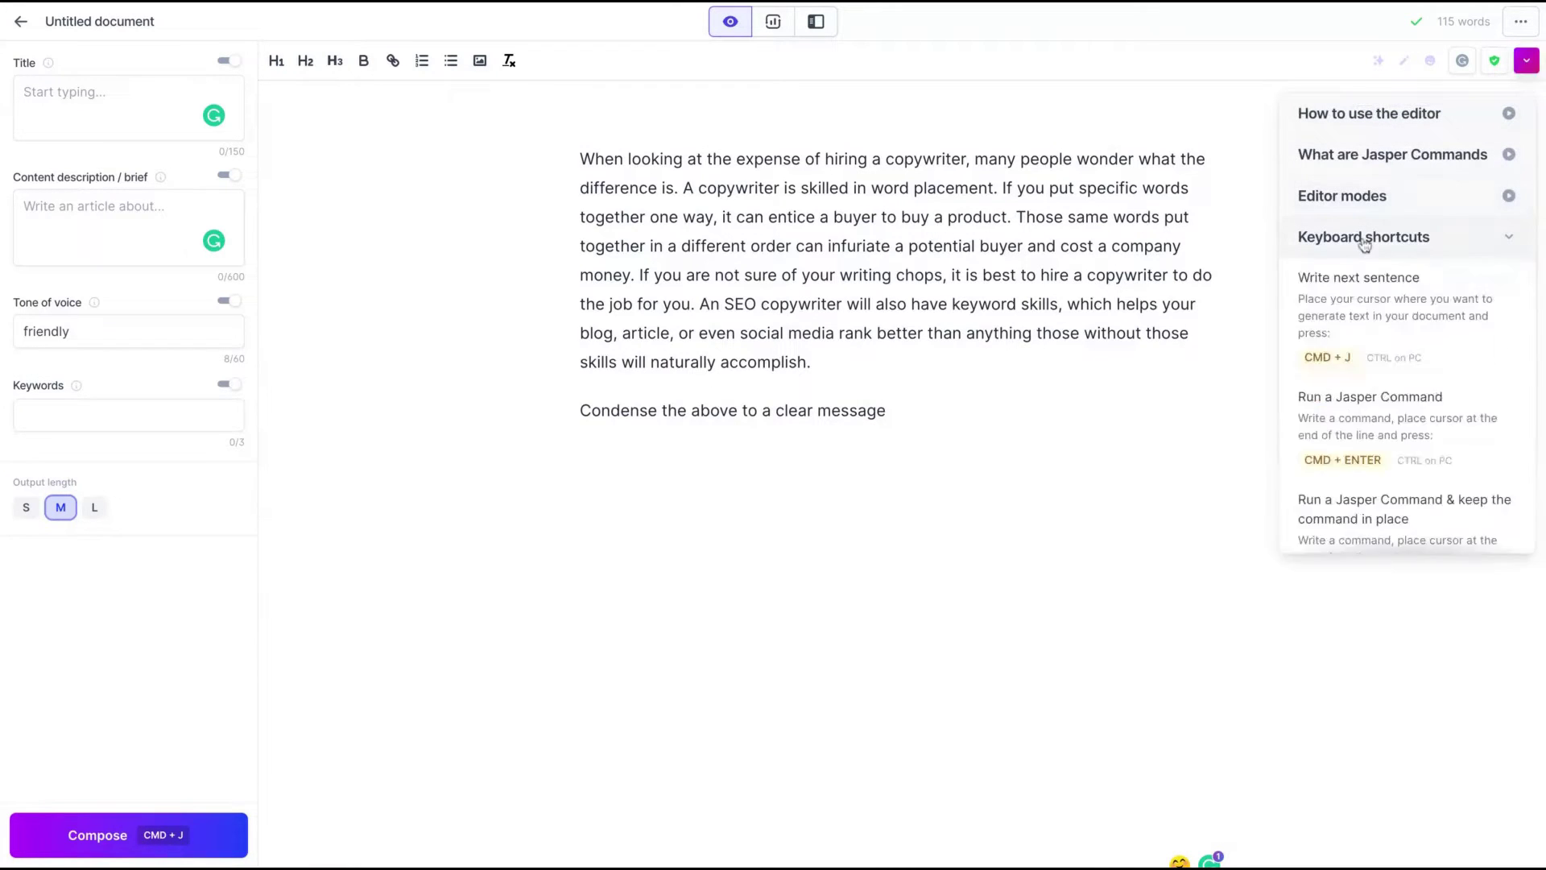
{"action": "scroll", "coordinate": [1381, 398], "scroll_direction": "down", "scroll_amount": 1}
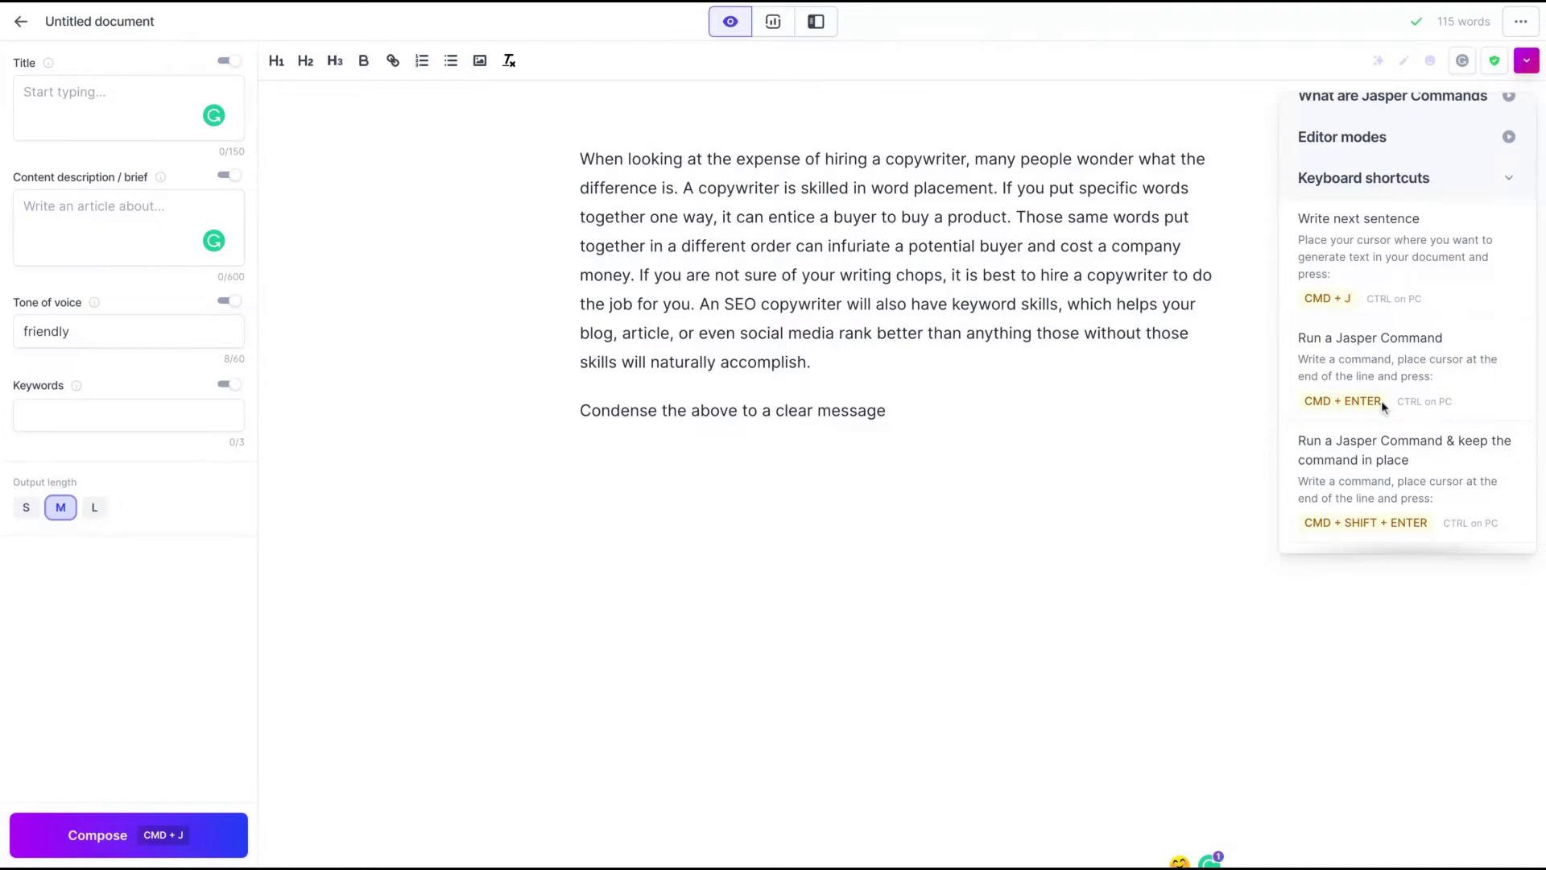
{"action": "triple_click", "coordinate": [1382, 401]}
{"action": "left_click", "coordinate": [1404, 409]}
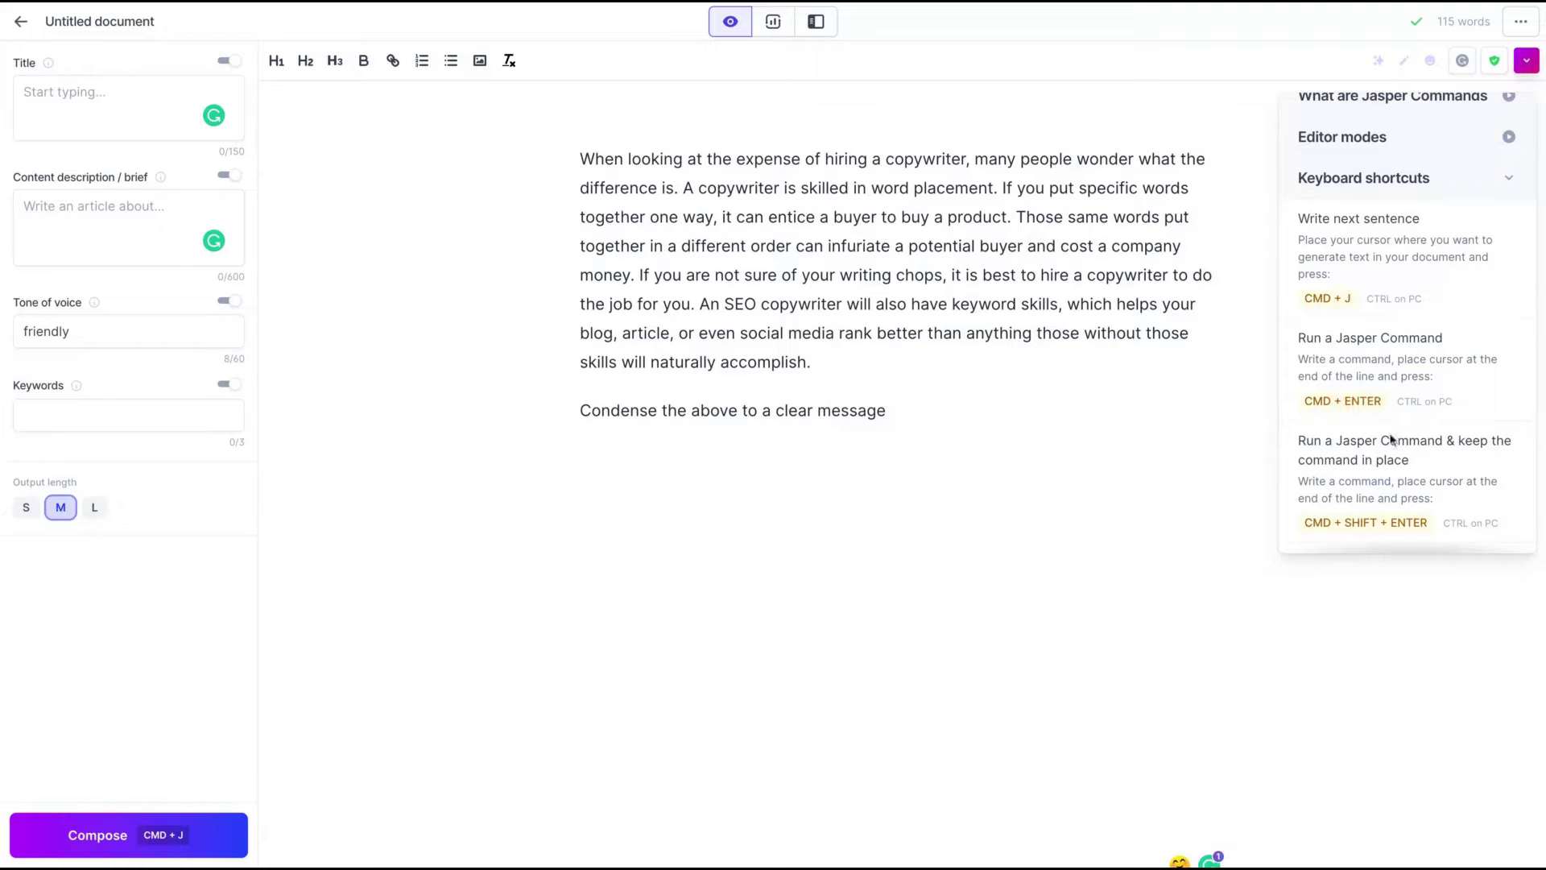
{"action": "left_click", "coordinate": [918, 410]}
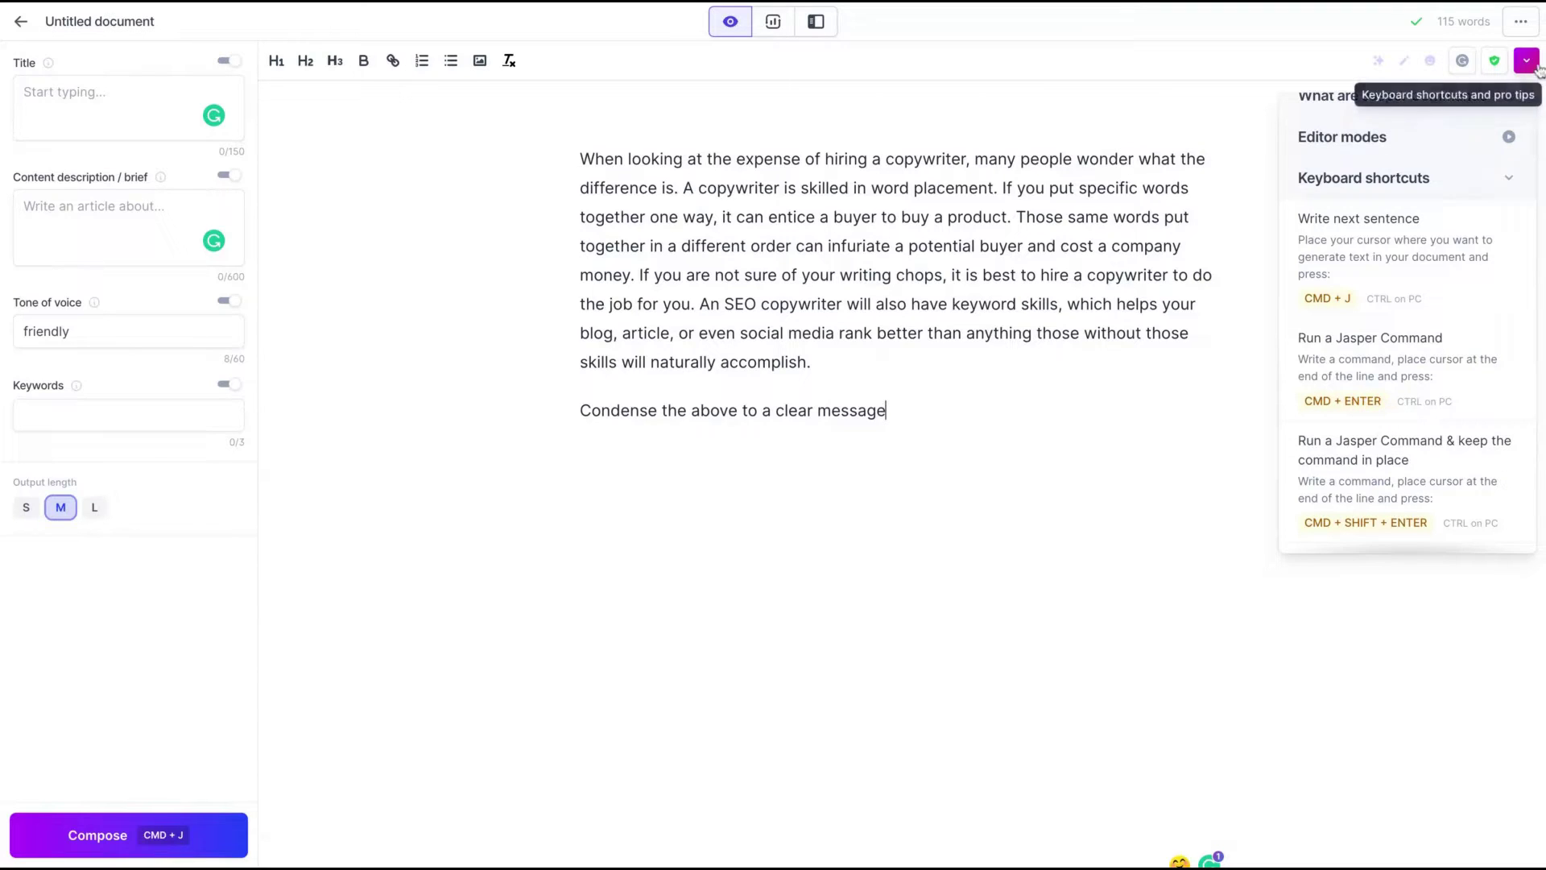
{"action": "left_click", "coordinate": [1526, 62]}
{"action": "left_click", "coordinate": [941, 414]}
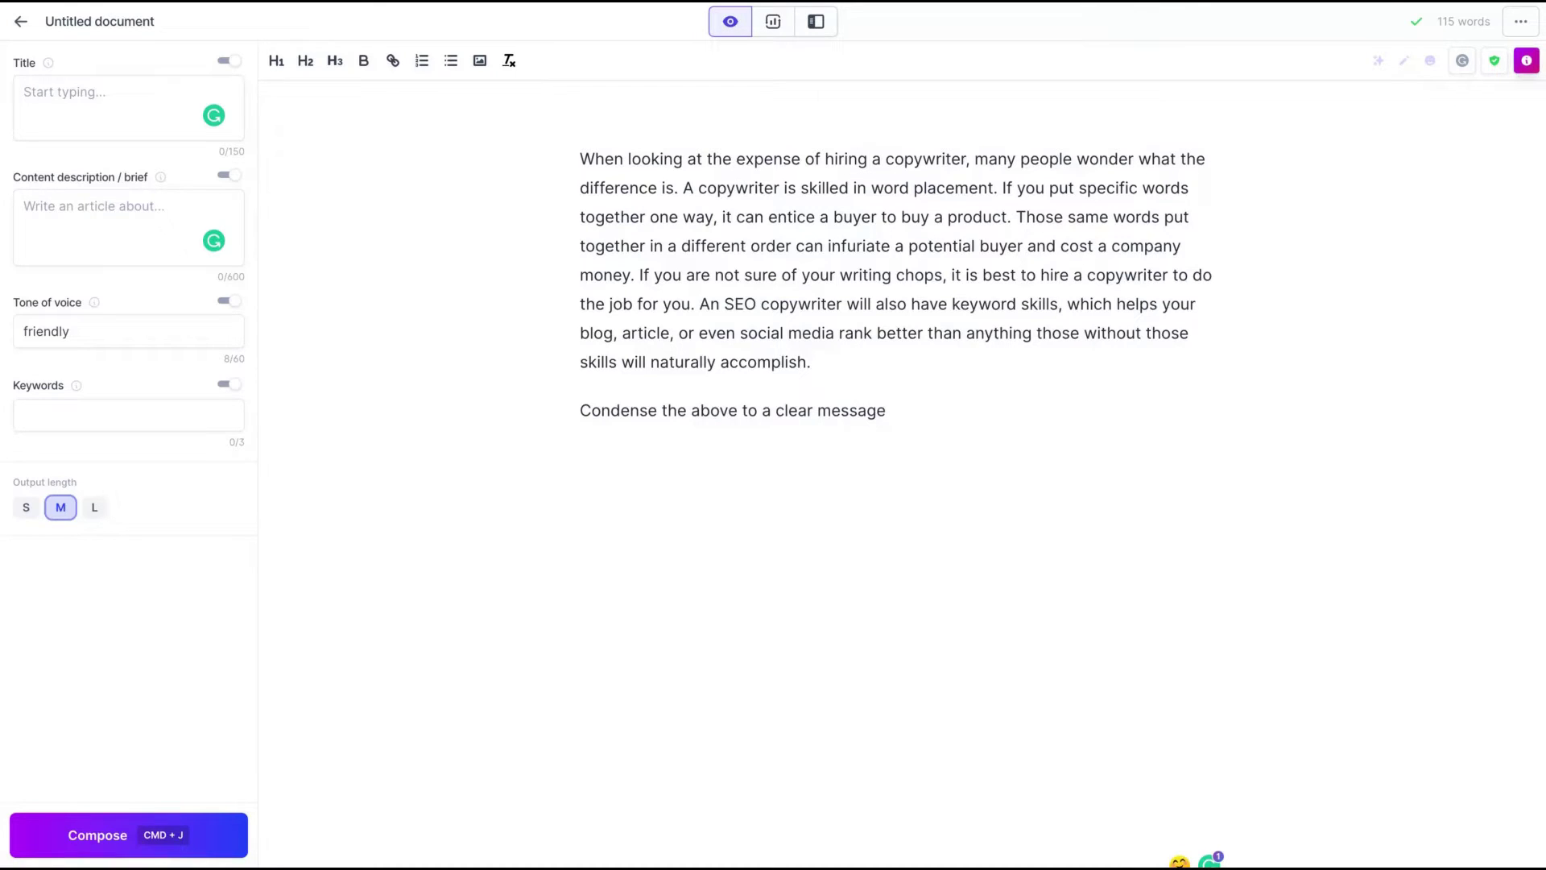
{"action": "key", "text": "super+j"}
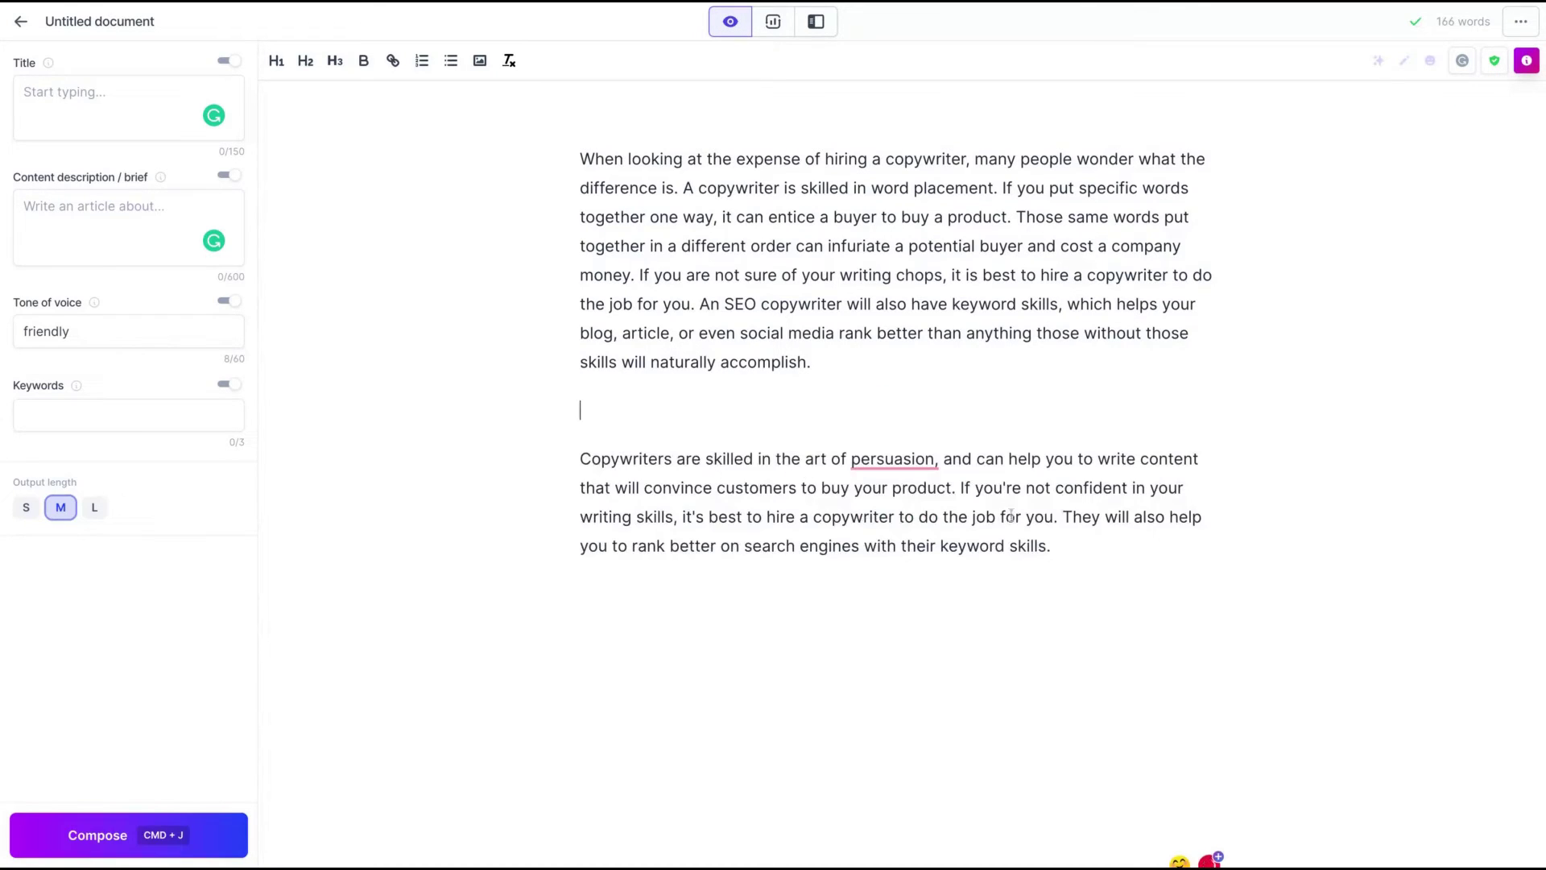
{"action": "triple_click", "coordinate": [1025, 517]}
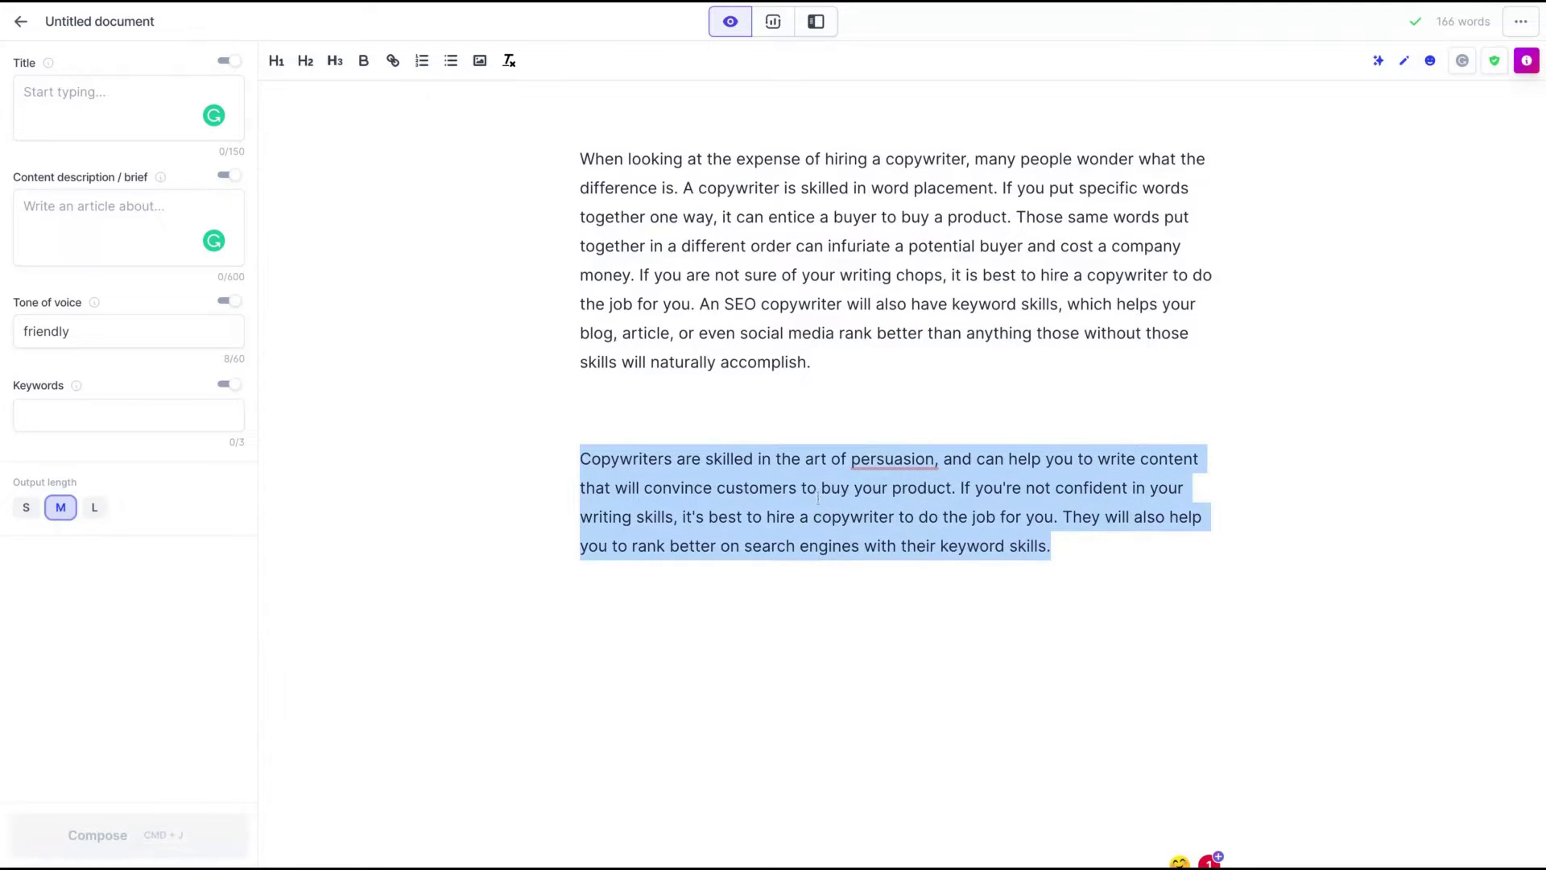
{"action": "left_click_drag", "start_coordinate": [816, 365], "coordinate": [593, 190]}
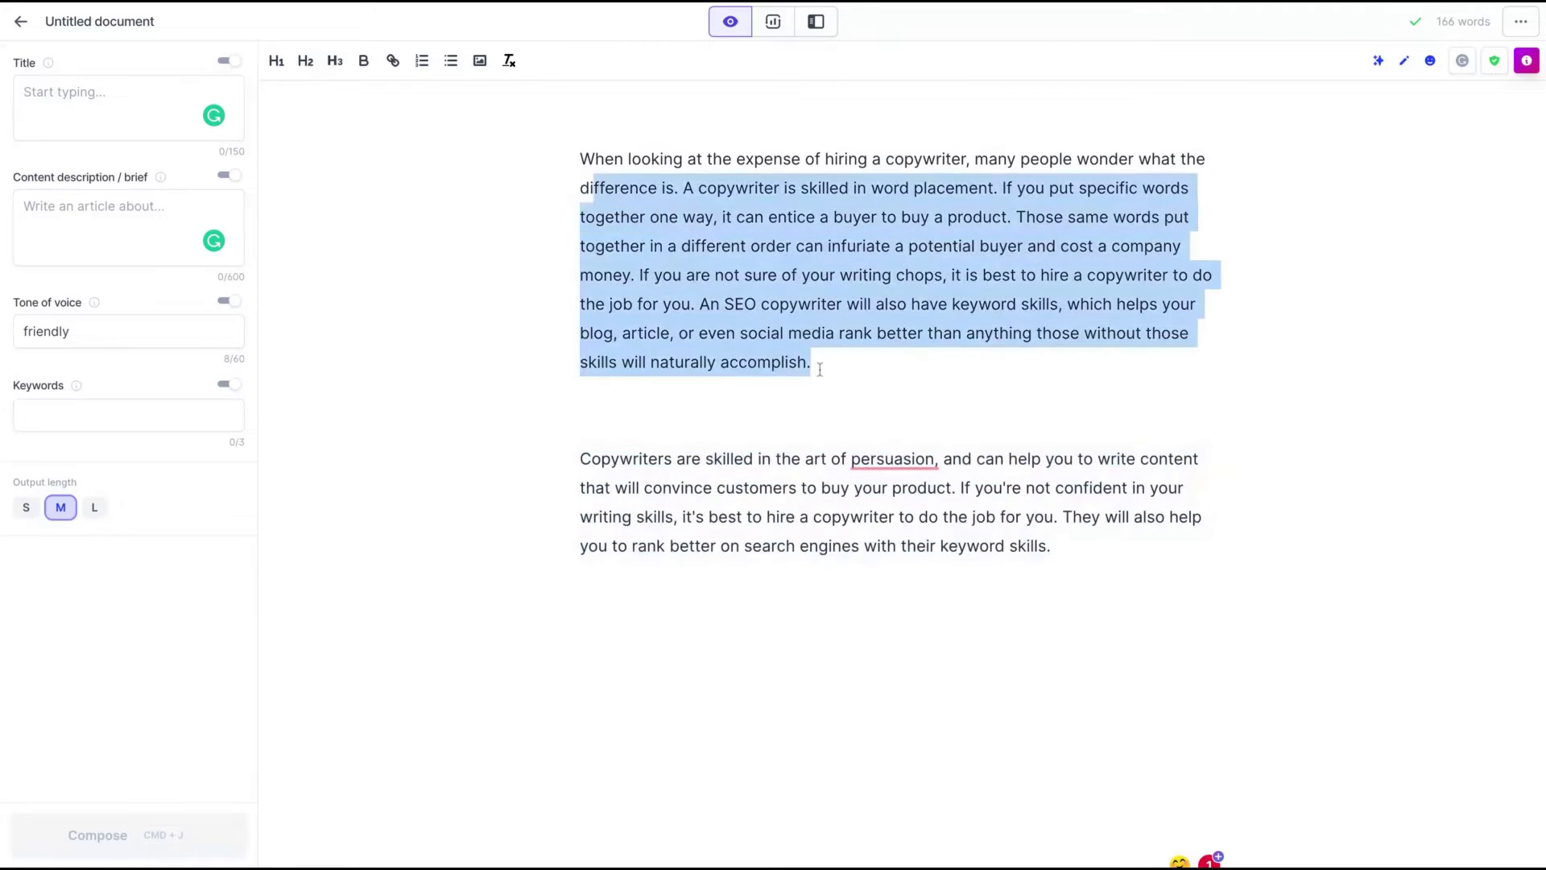
{"action": "key", "text": "shift+Up"}
{"action": "key", "text": "shift+Home"}
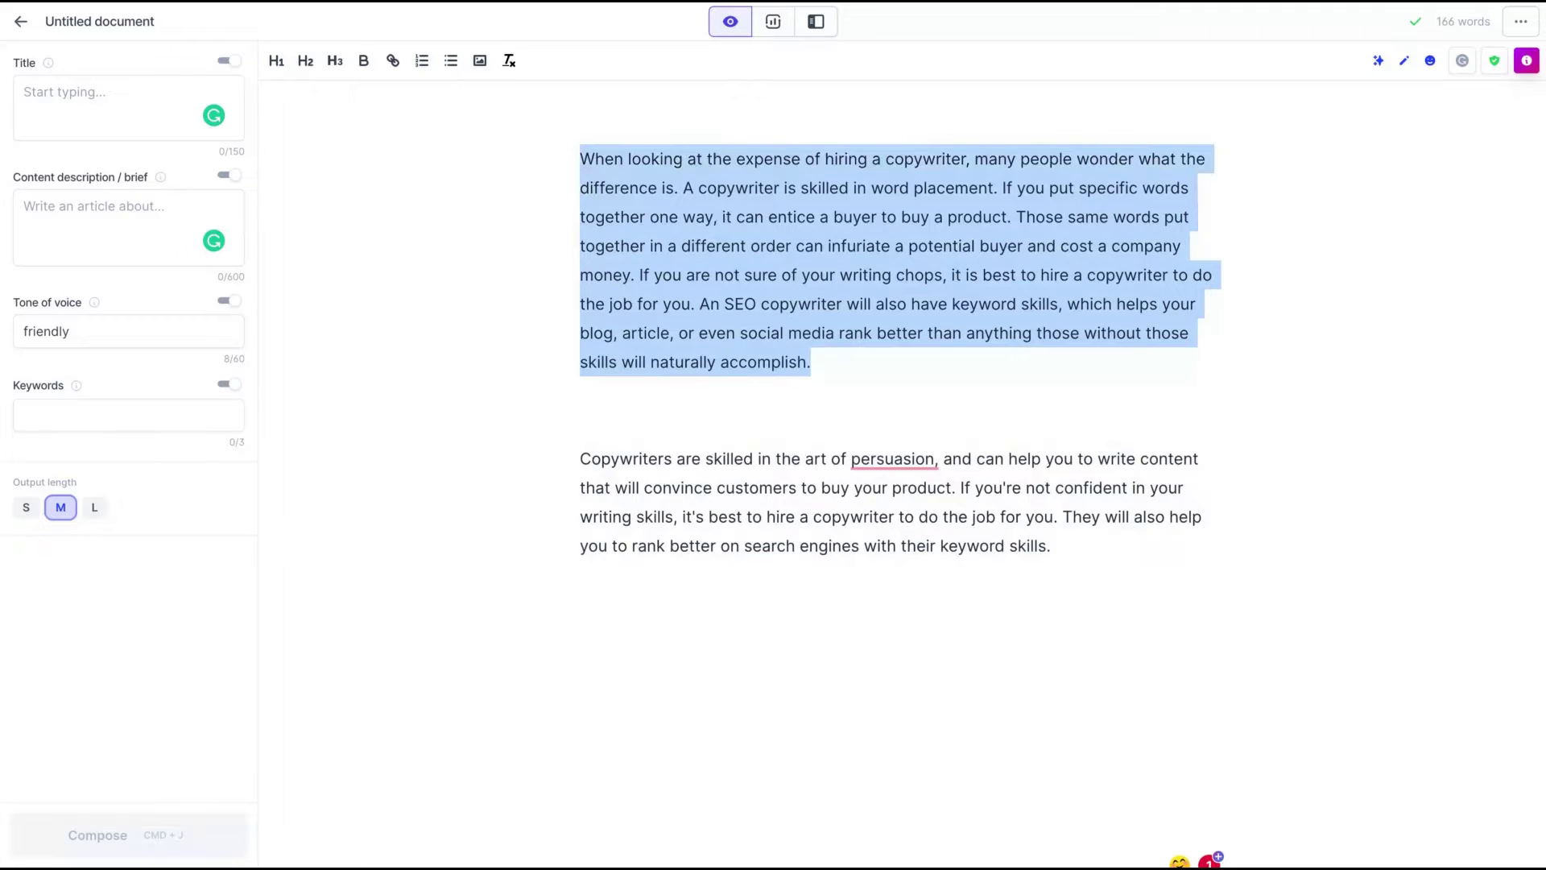
{"action": "left_click", "coordinate": [573, 474]}
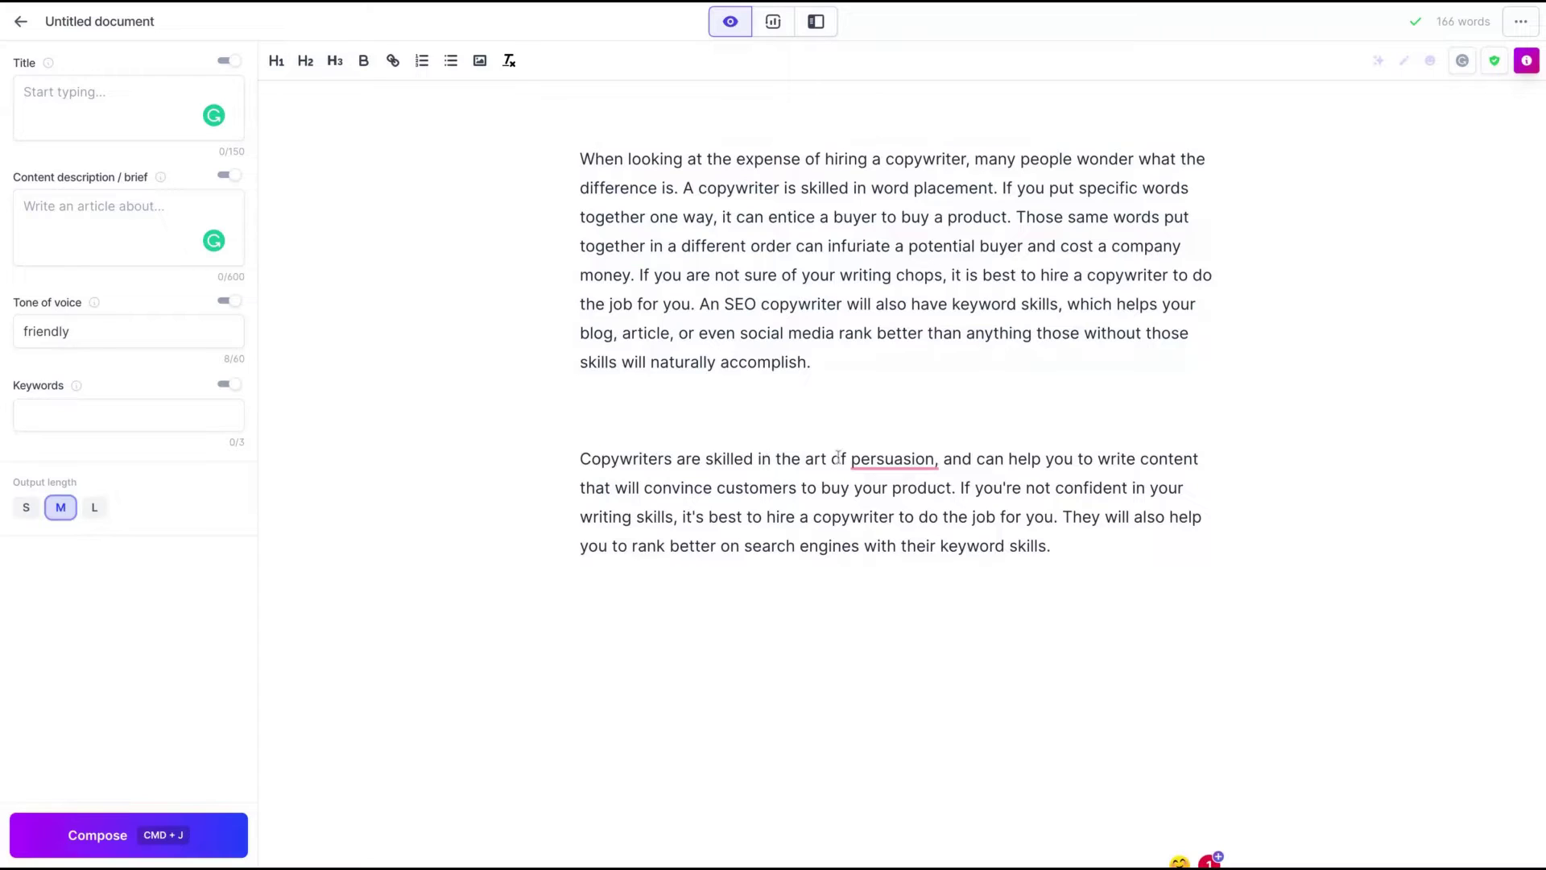
{"action": "left_click", "coordinate": [876, 505]}
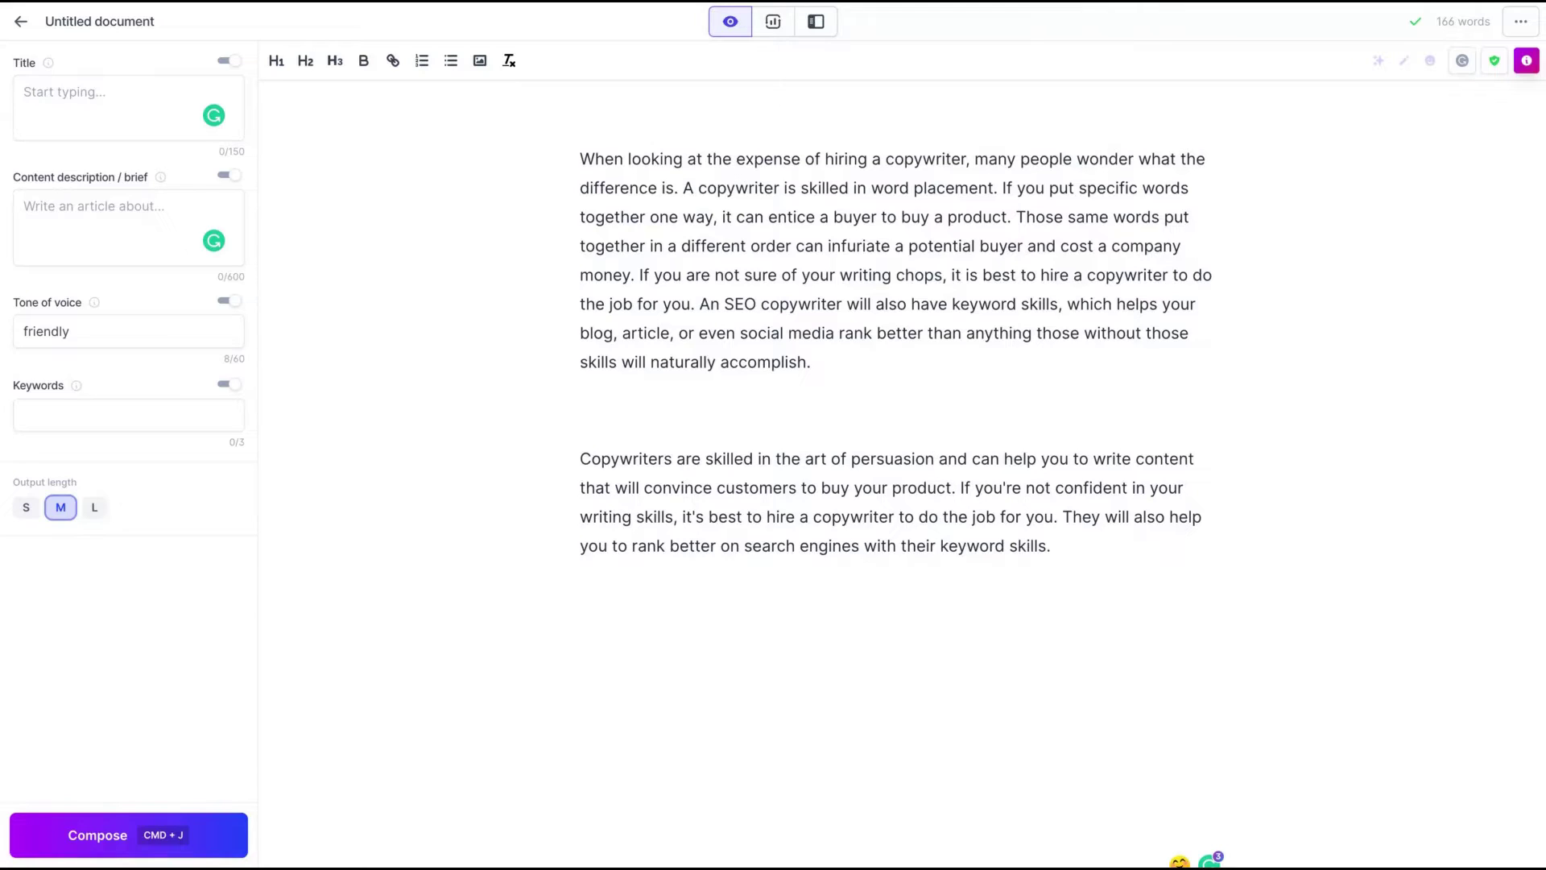
{"action": "left_click_drag", "start_coordinate": [649, 187], "coordinate": [825, 360]}
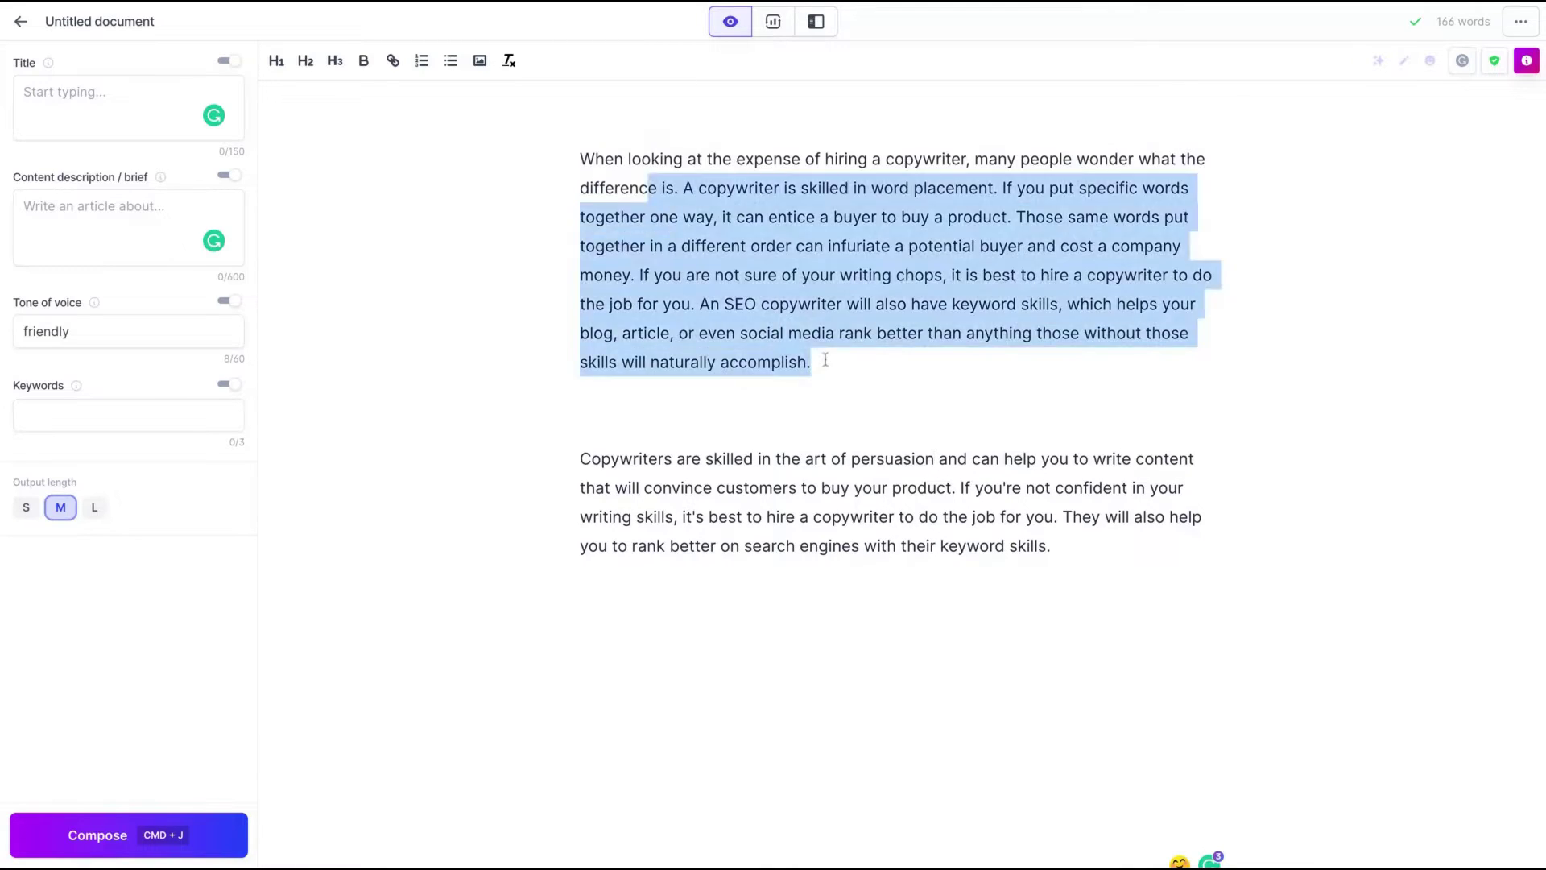
{"action": "key", "text": "shift+Home"}
{"action": "key", "text": "shift+Up"}
{"action": "key", "text": "shift+Down"}
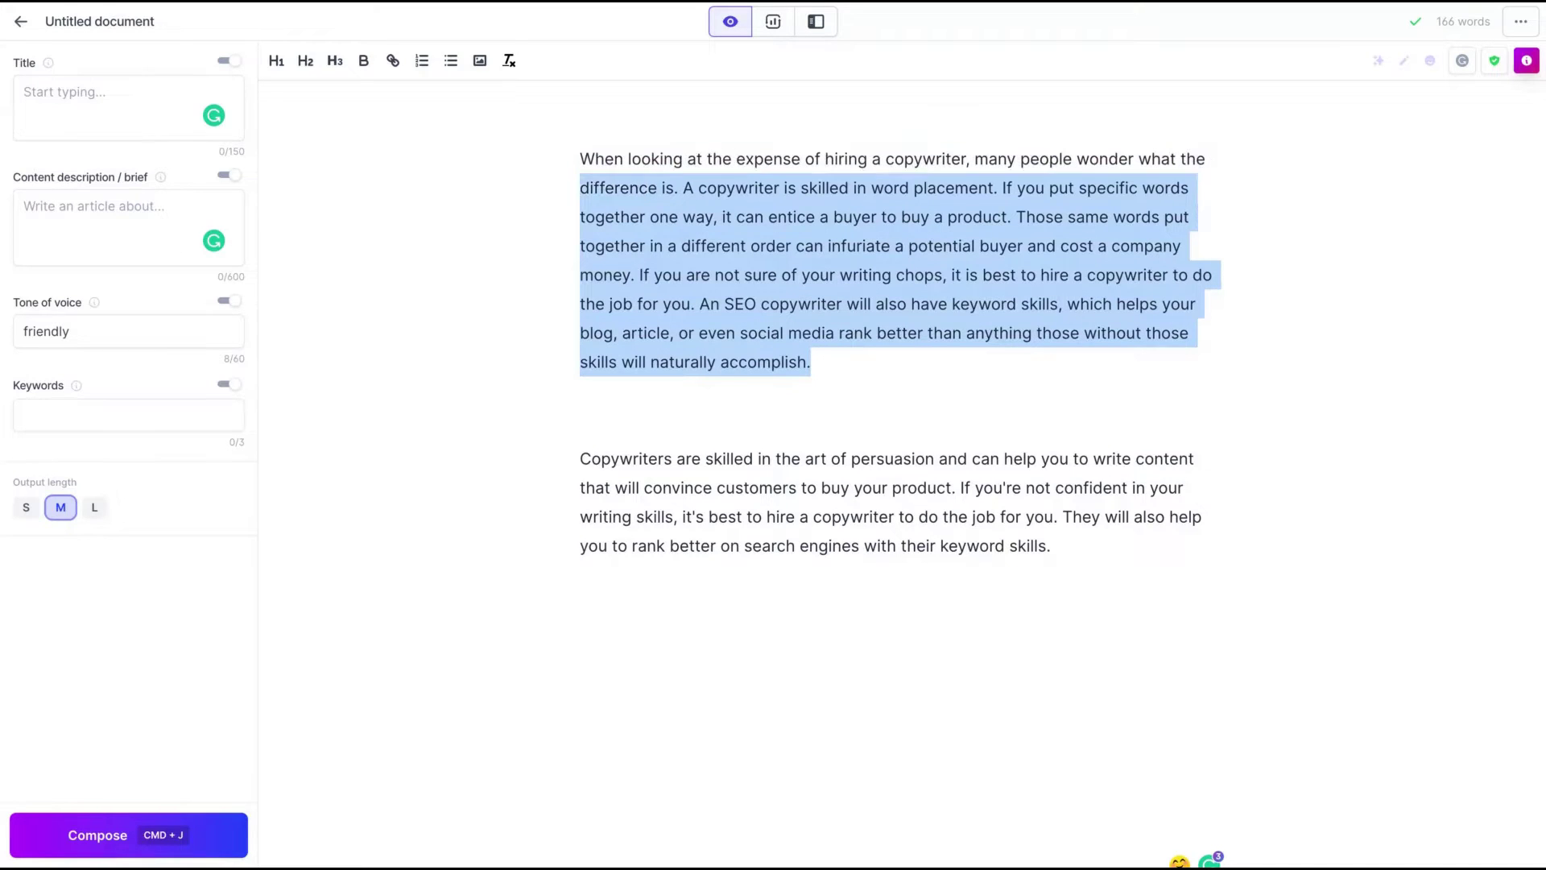
{"action": "key", "text": "shift+Down"}
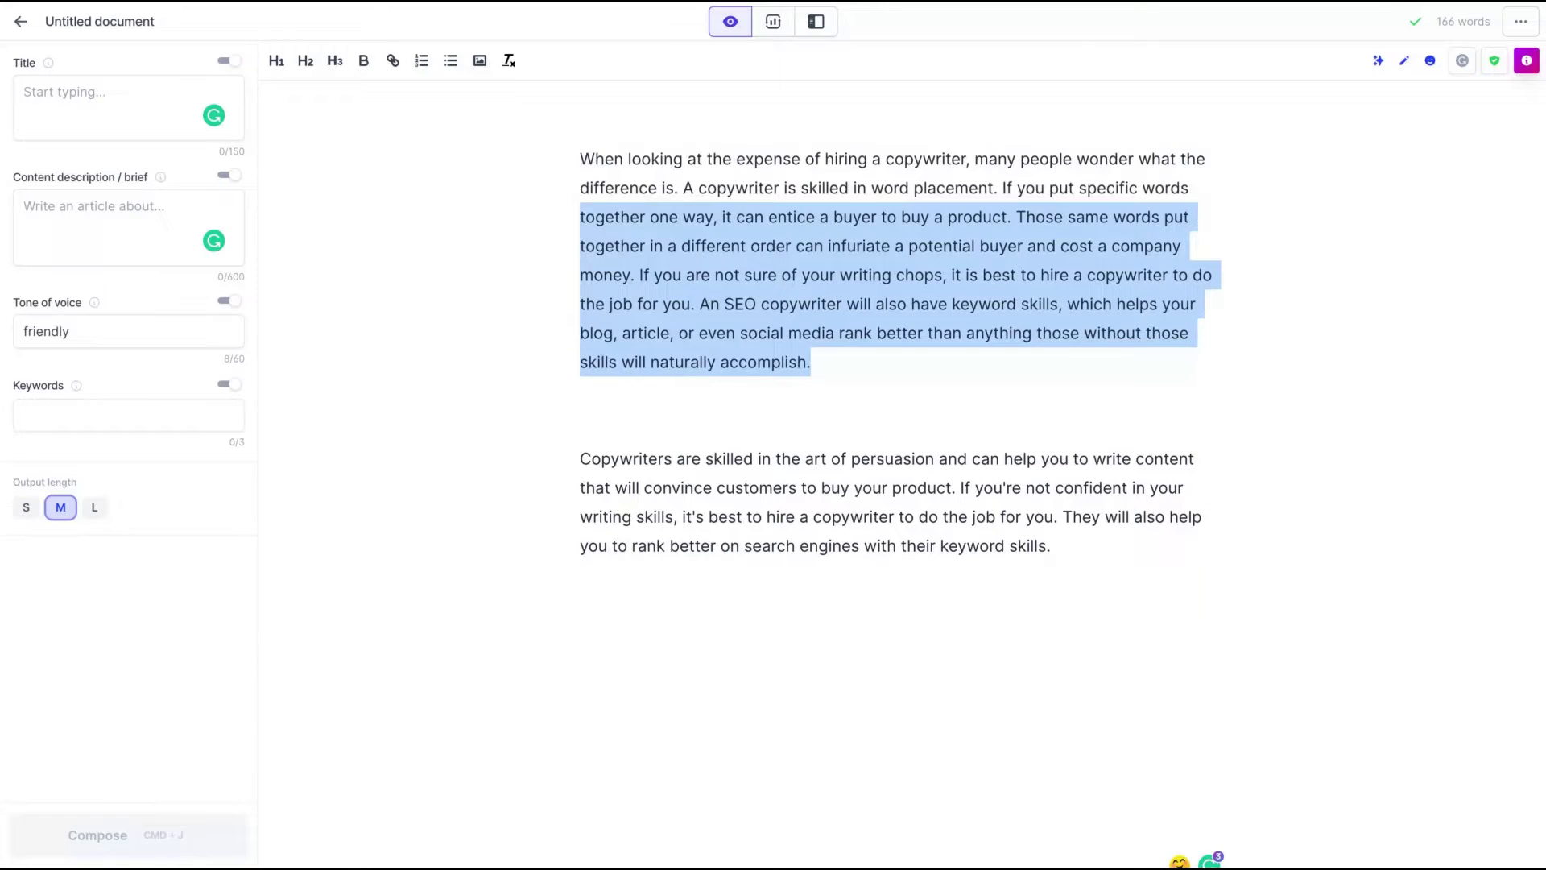
{"action": "left_click", "coordinate": [645, 516]}
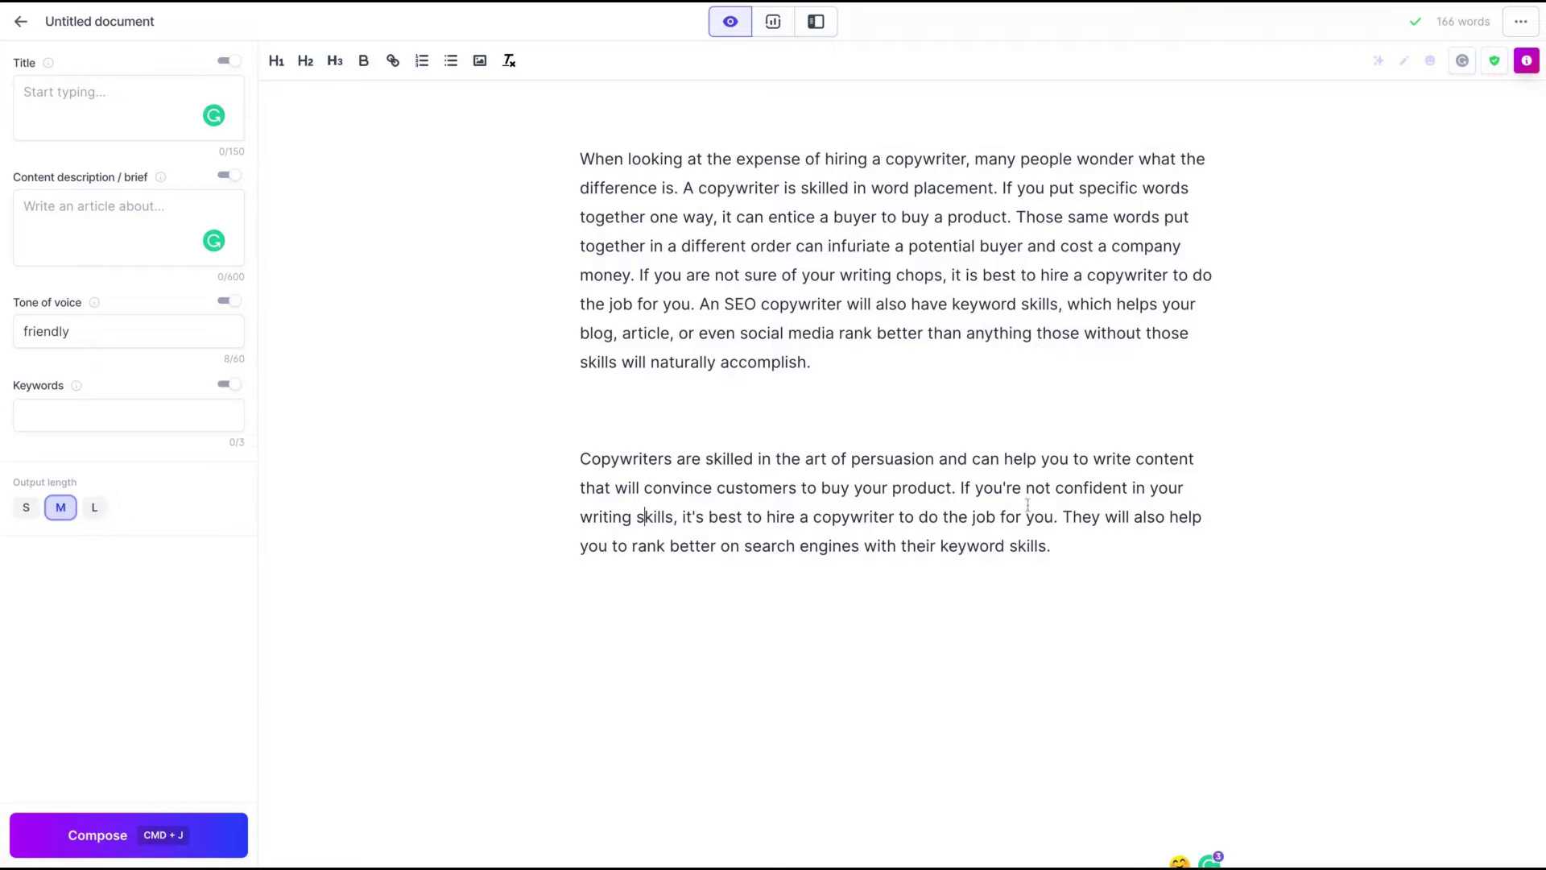
- Replace the second paragraph with a generated 5th-grader explanation of the copywriter paragraph
{"action": "left_click_drag", "start_coordinate": [1078, 561], "coordinate": [594, 406]}
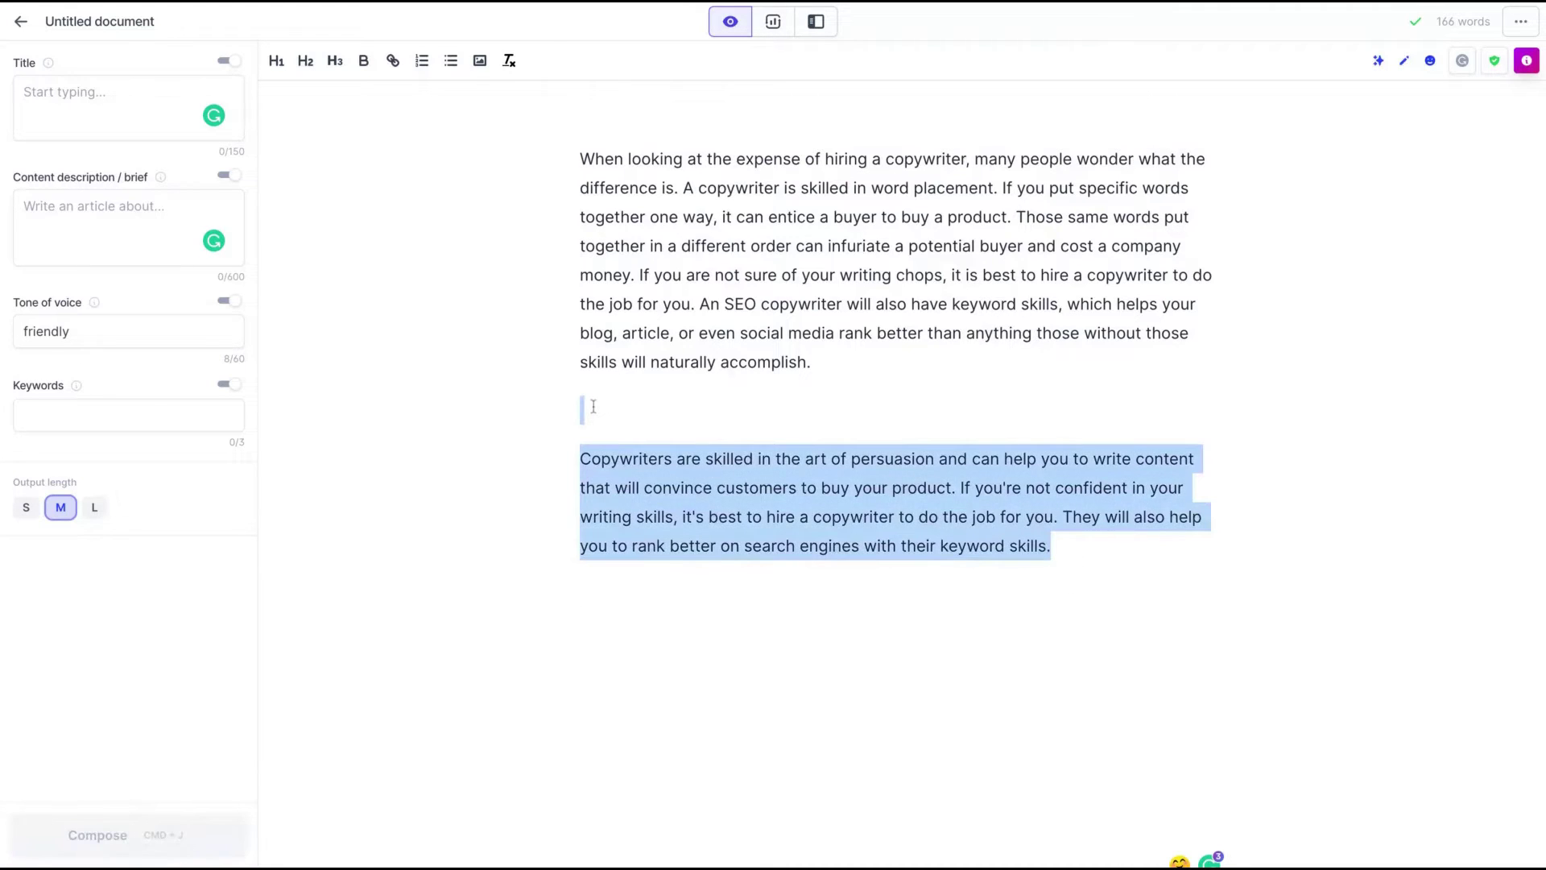
{"action": "key", "text": "BackSpace"}
{"action": "type", "text": "Explain the above content to a 5th grader"}
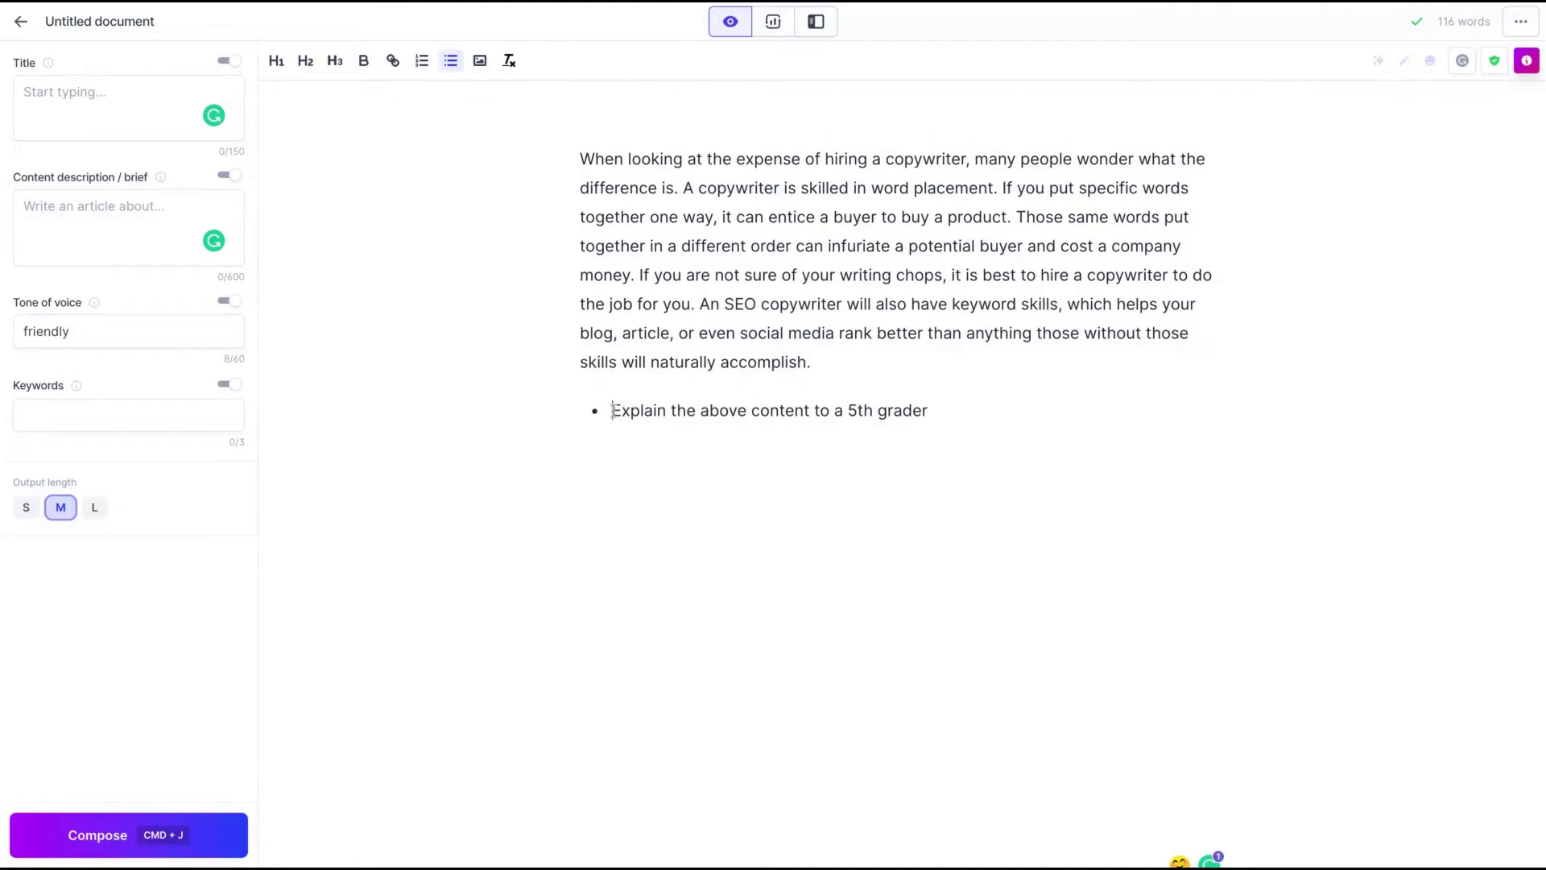
{"action": "left_click", "coordinate": [915, 419]}
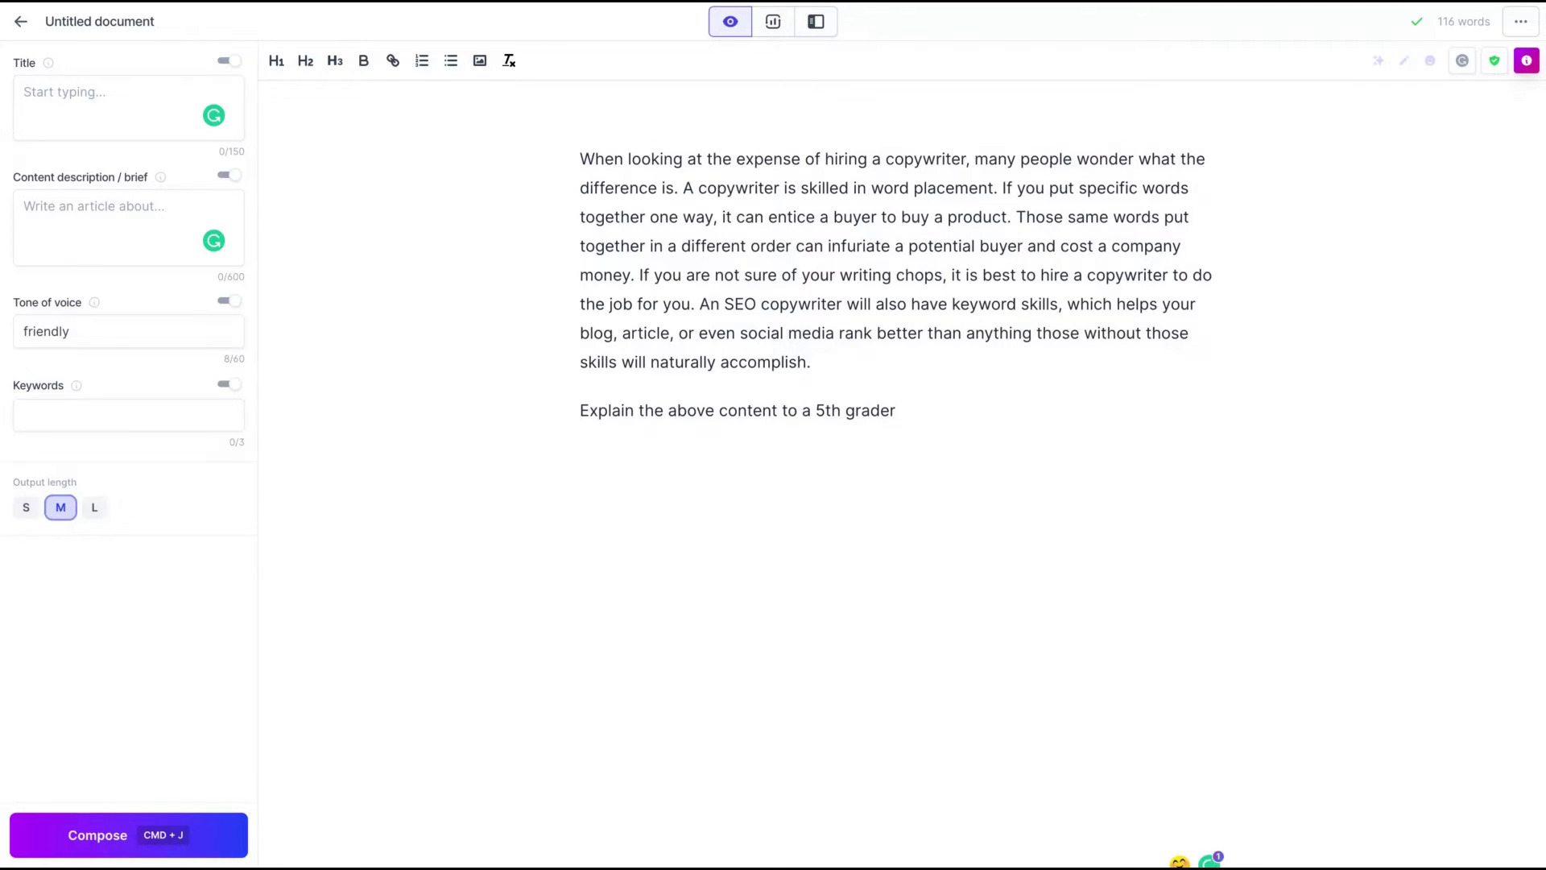
{"action": "key", "text": "super+j"}
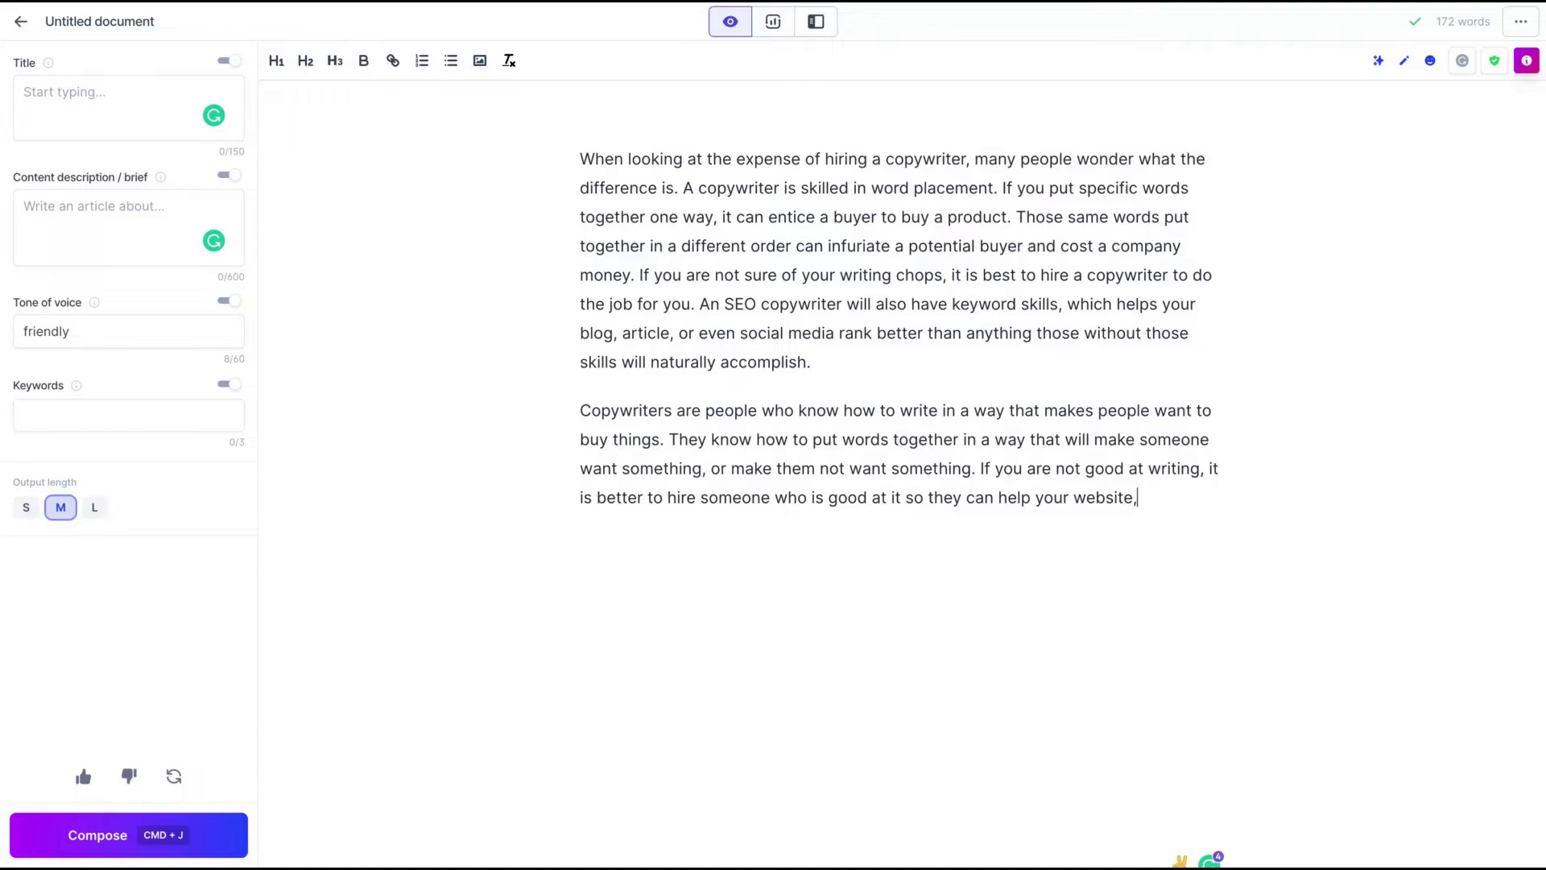
{"action": "key", "text": "shift+Up"}
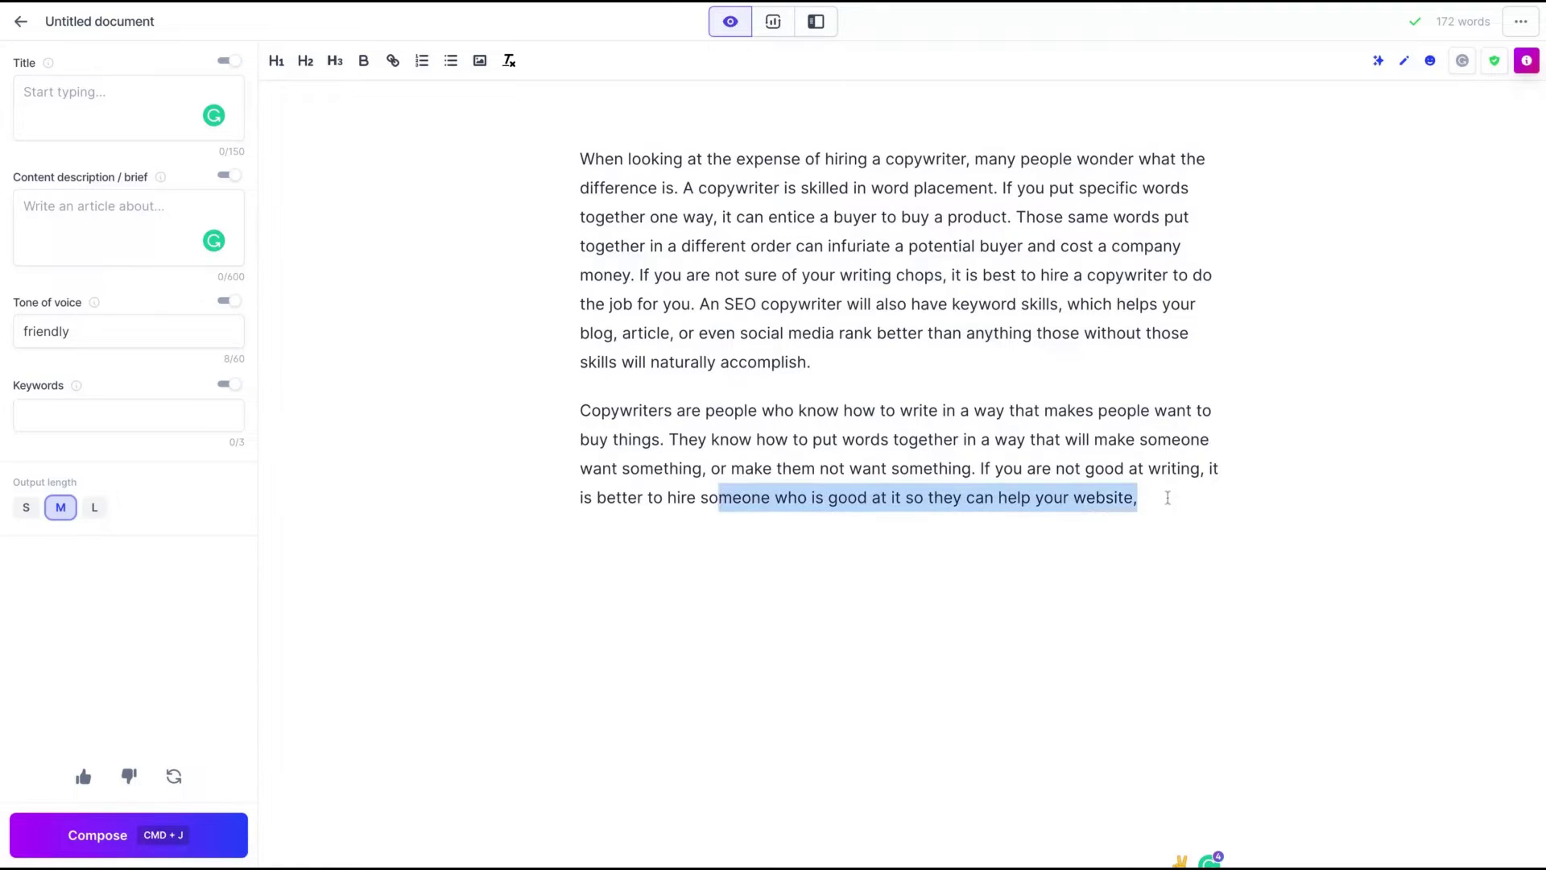
- Delete the simplified paragraph and generate a list of copywriting article titles instead
{"action": "key", "text": "shift+Up"}
{"action": "key", "text": "shift+Up"}
{"action": "key", "text": "shift+Home"}
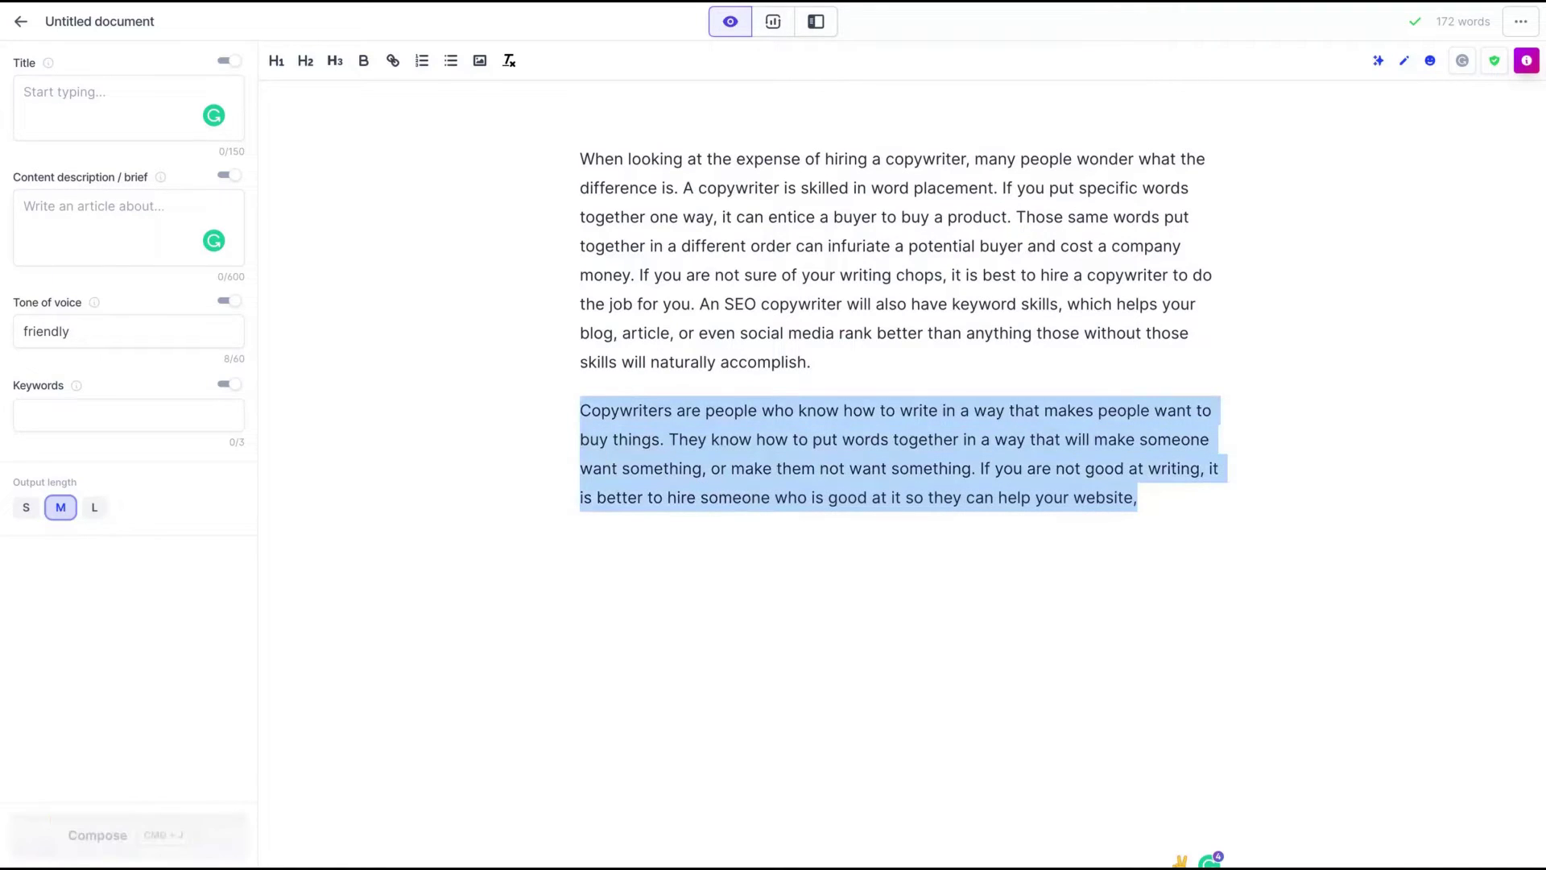
{"action": "key", "text": "BackSpace"}
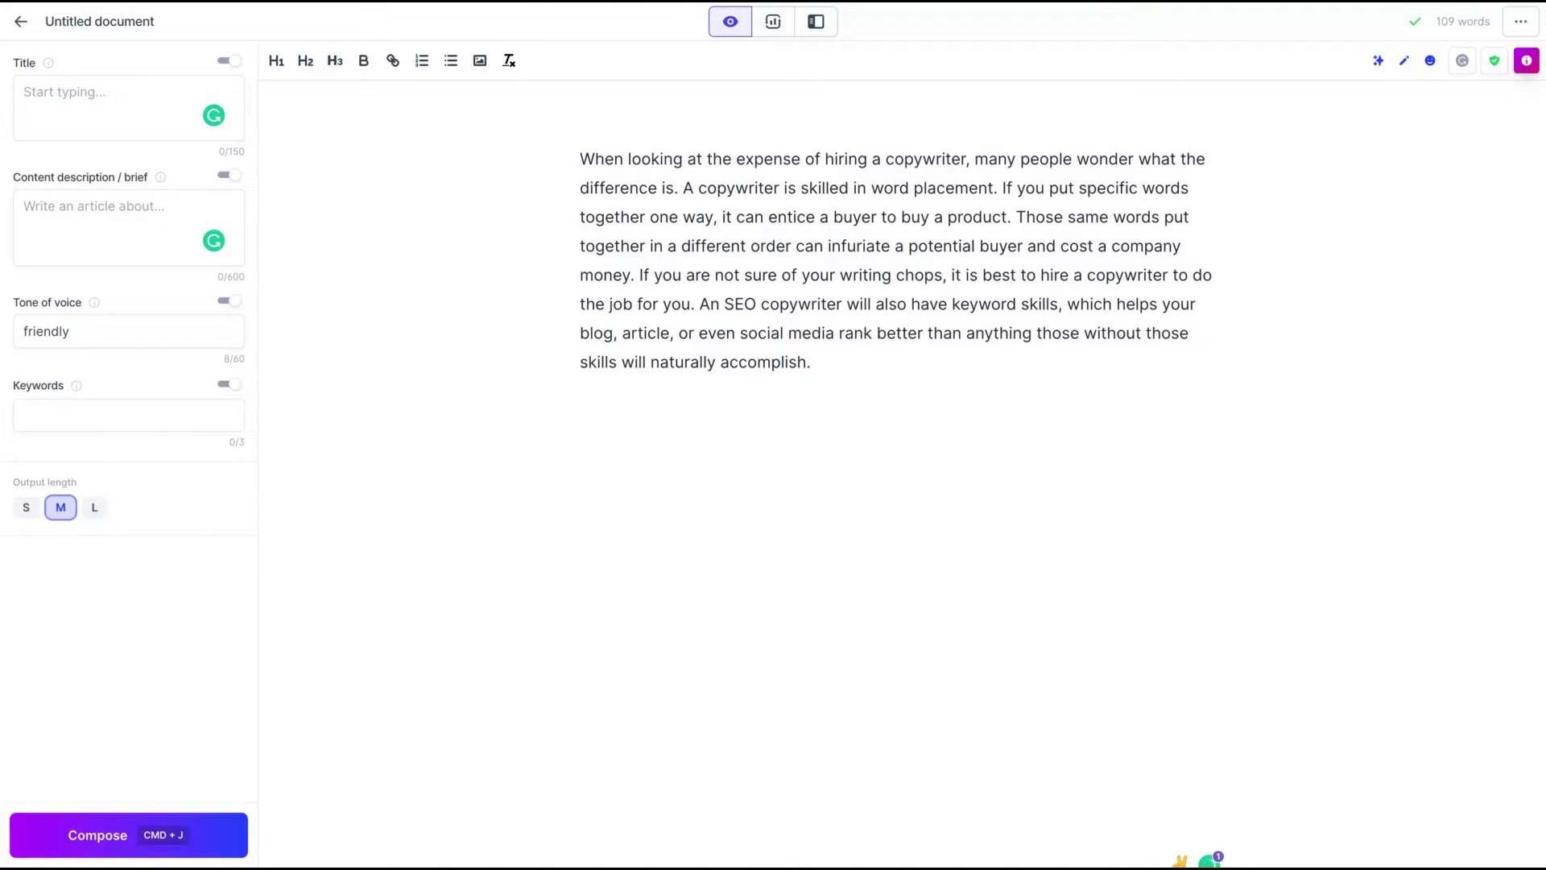
{"action": "type", "text": "Make a list about the above content"}
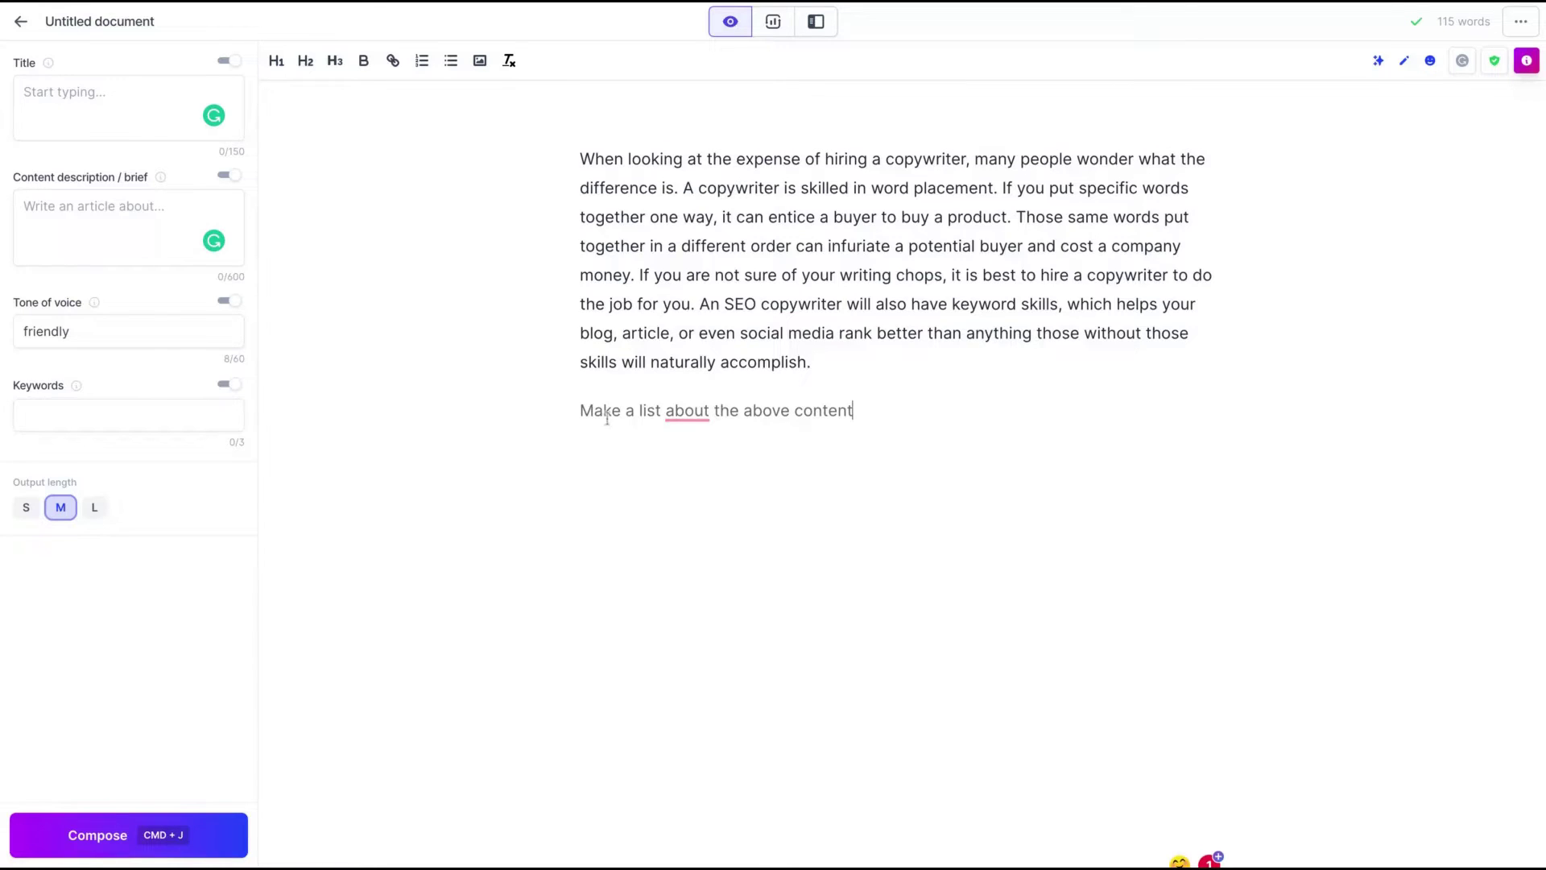
{"action": "mouse_move", "coordinate": [687, 411]}
{"action": "key", "text": "super+j"}
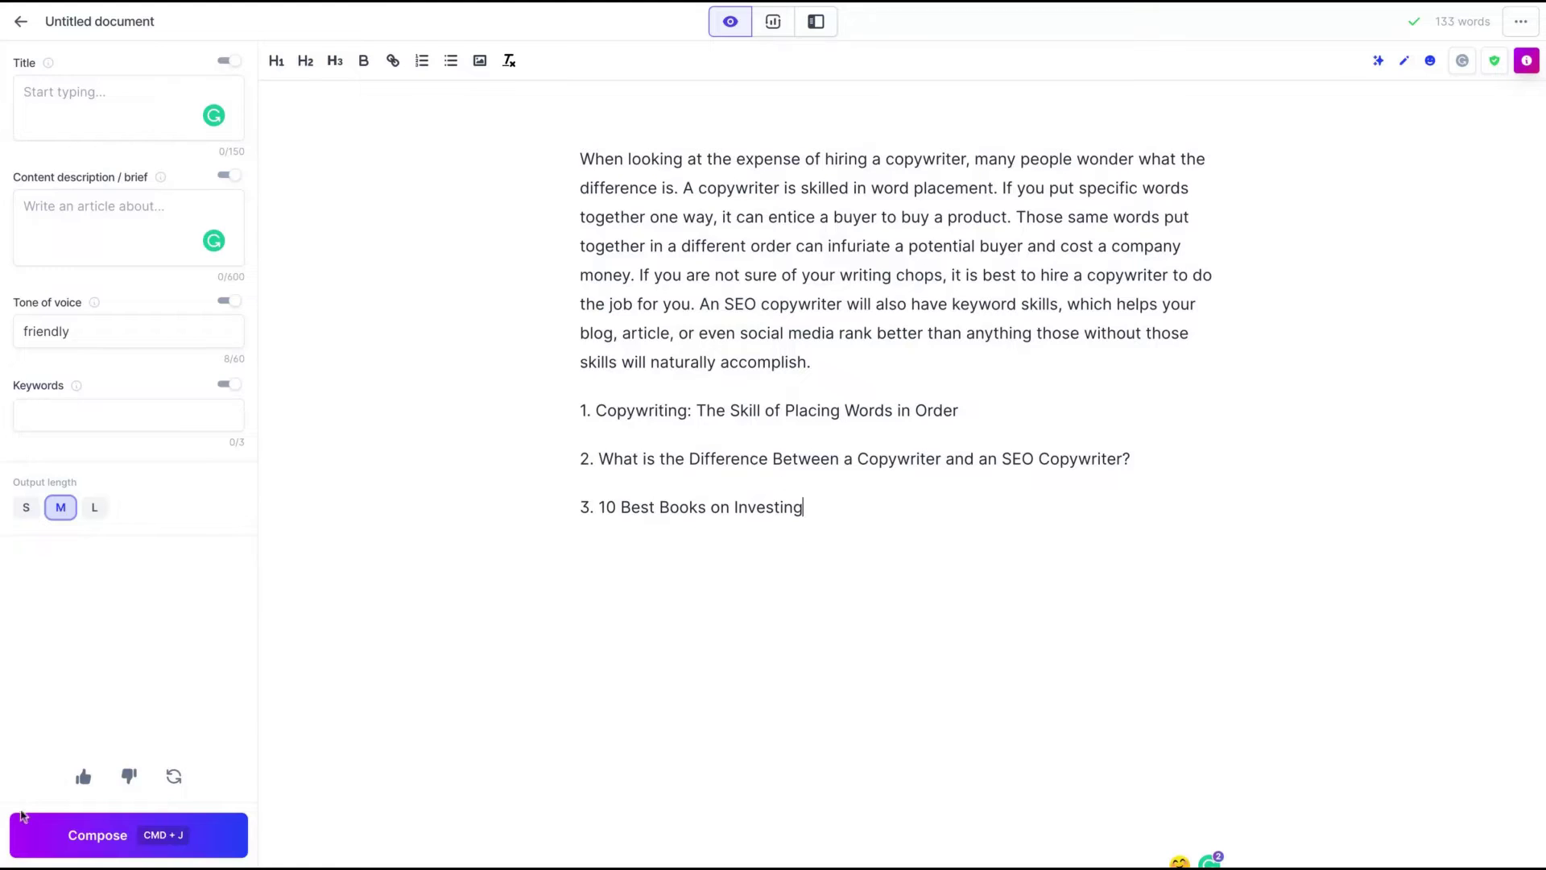
- Extend the title list to five items with Compose, then select the whole list
{"action": "left_click", "coordinate": [80, 842]}
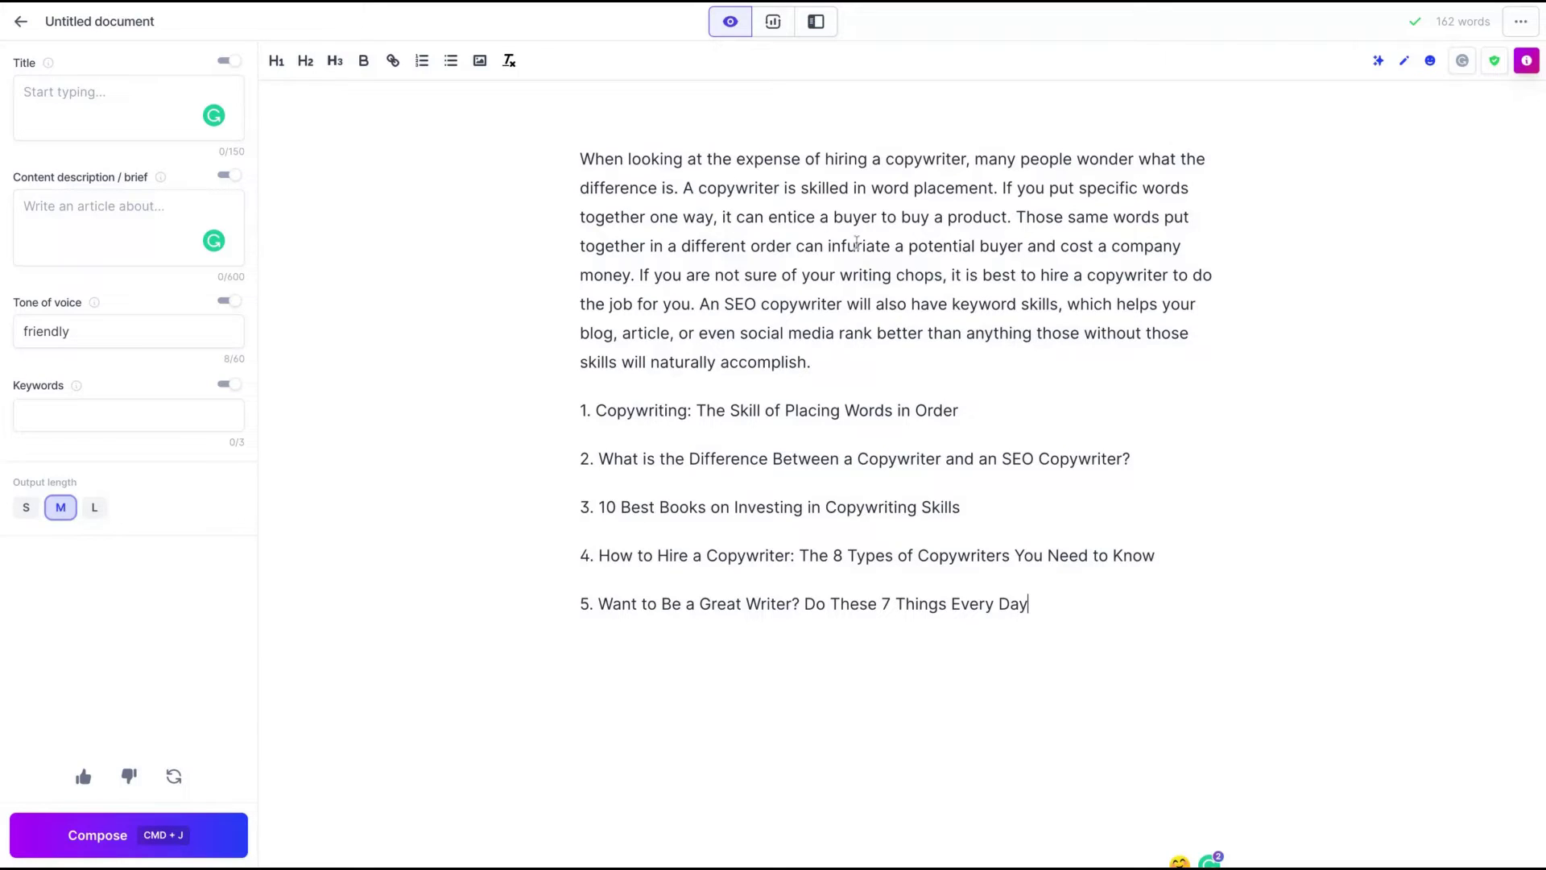
{"action": "key", "text": "alt+shift+Up"}
{"action": "key", "text": "alt+shift+Up"}
{"action": "key", "text": "alt+shift+Up"}
{"action": "key", "text": "alt+shift+Up"}
{"action": "key", "text": "alt+shift+Up"}
{"action": "type", "text": "Rewrite the above content in a list format"}
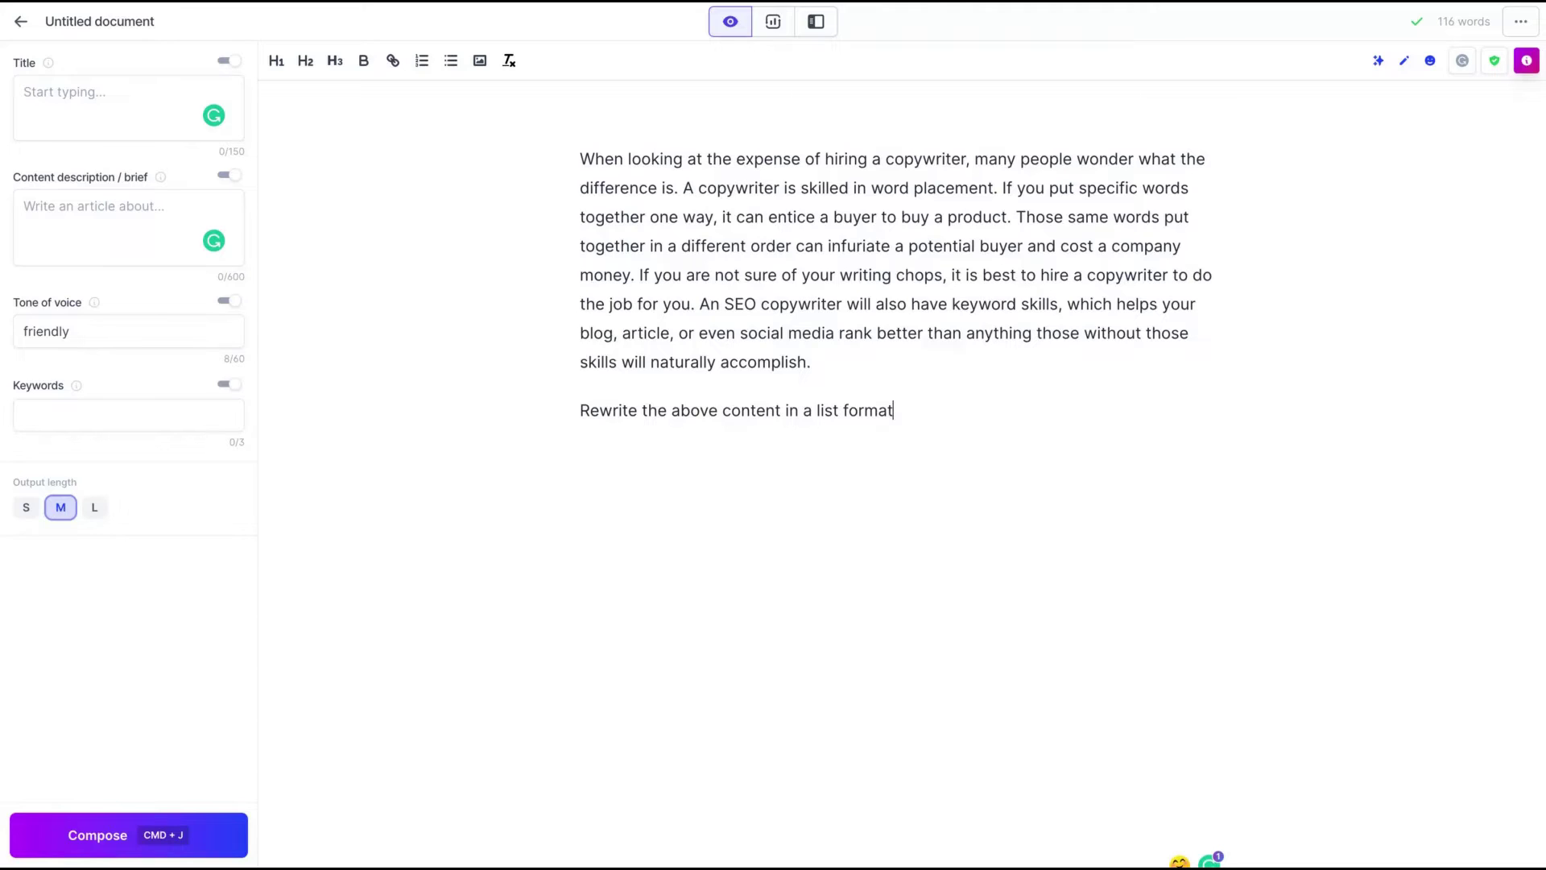
- Run the list-format rewrite to get dash-point summary lines, then compose further copywriting text
{"action": "key", "text": "super+j"}
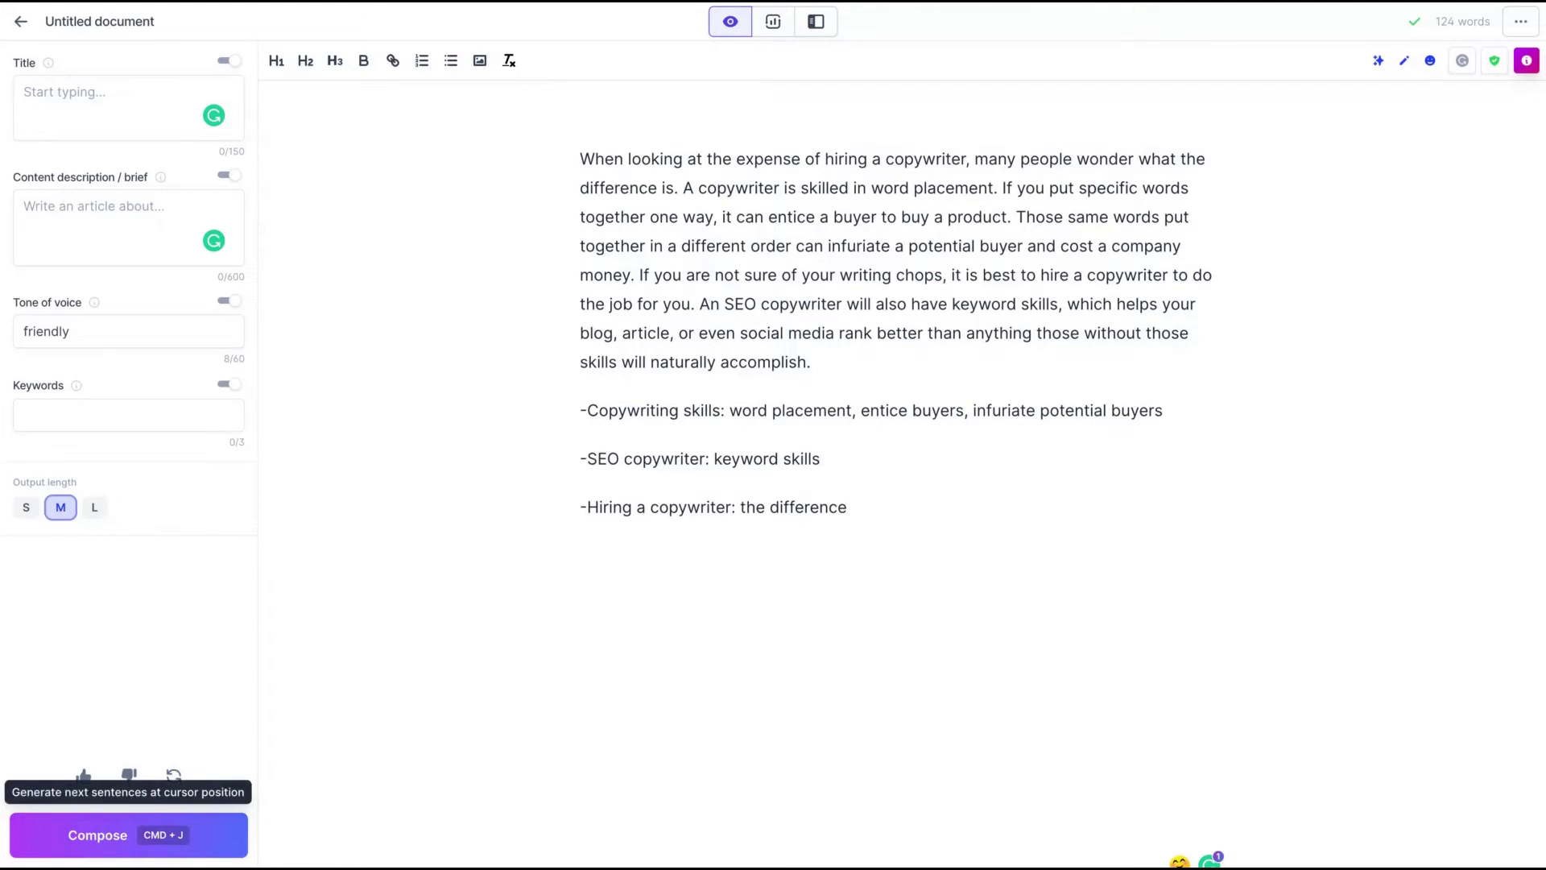
{"action": "left_click", "coordinate": [110, 839]}
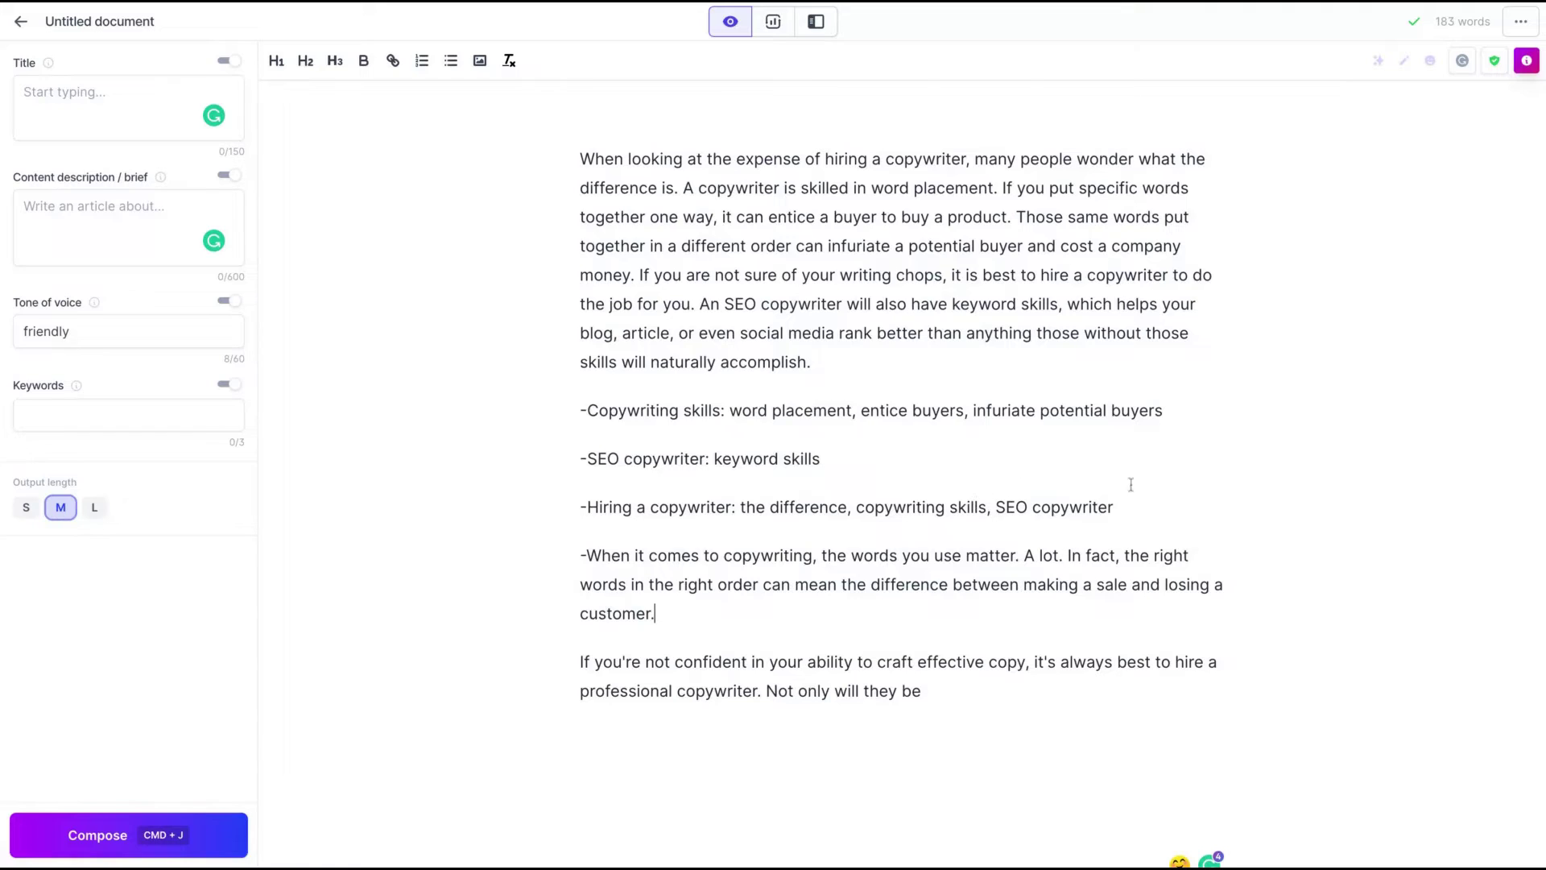
{"action": "left_click_drag", "start_coordinate": [1097, 507], "coordinate": [1139, 506]}
- Remove all generated list content, leaving the original paragraph above an empty bullet line
{"action": "key", "text": "shift+Up"}
{"action": "key", "text": "shift+Up"}
{"action": "key", "text": "shift+Home"}
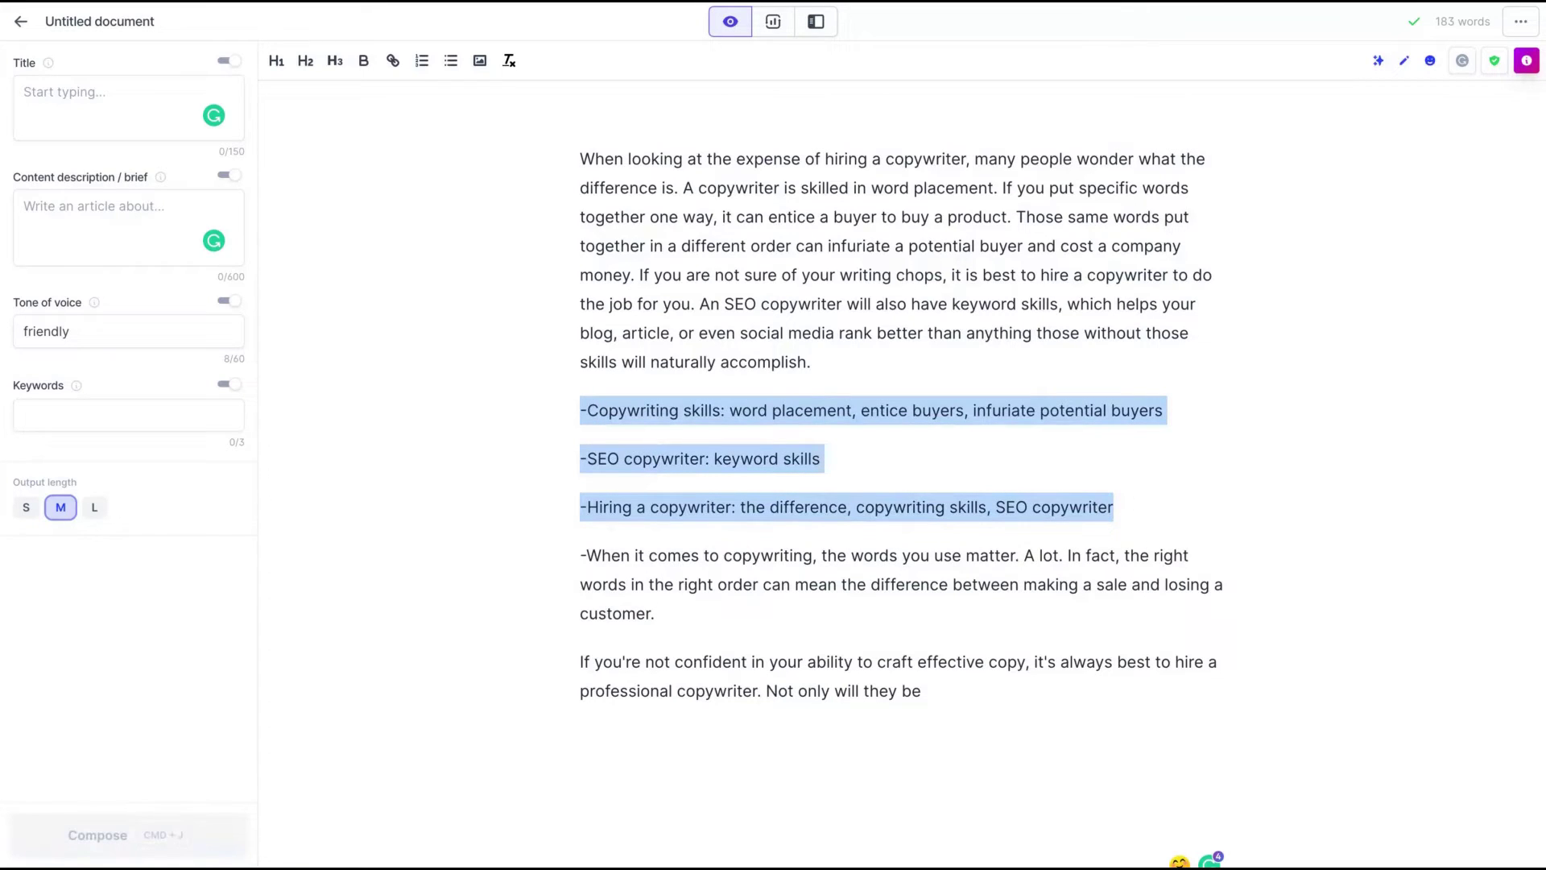
{"action": "left_click", "coordinate": [772, 606]}
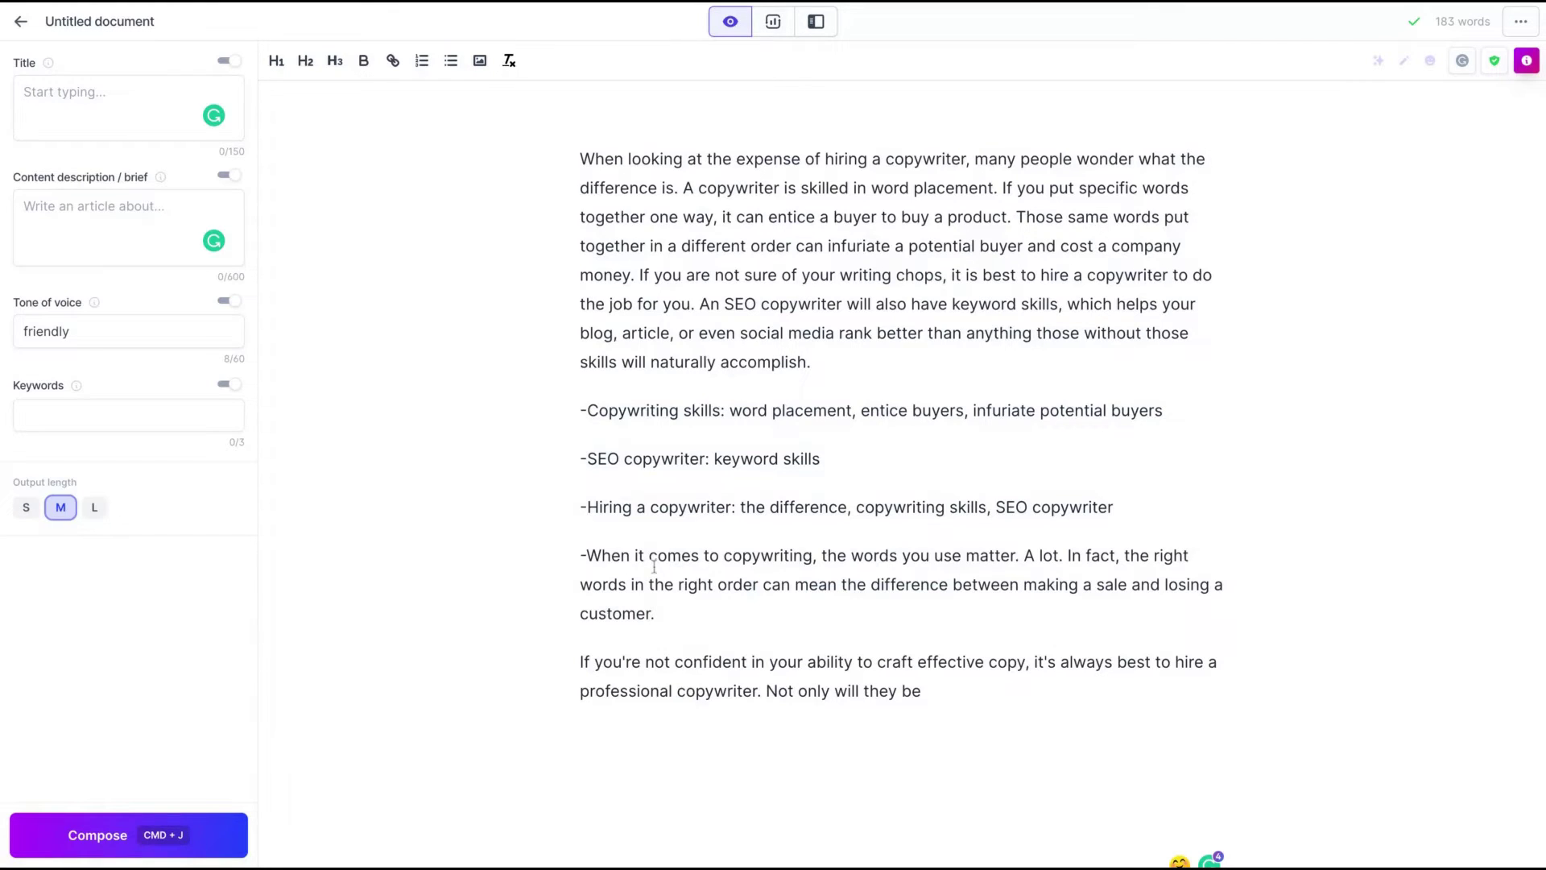
{"action": "key", "text": "ctrl+shift+8"}
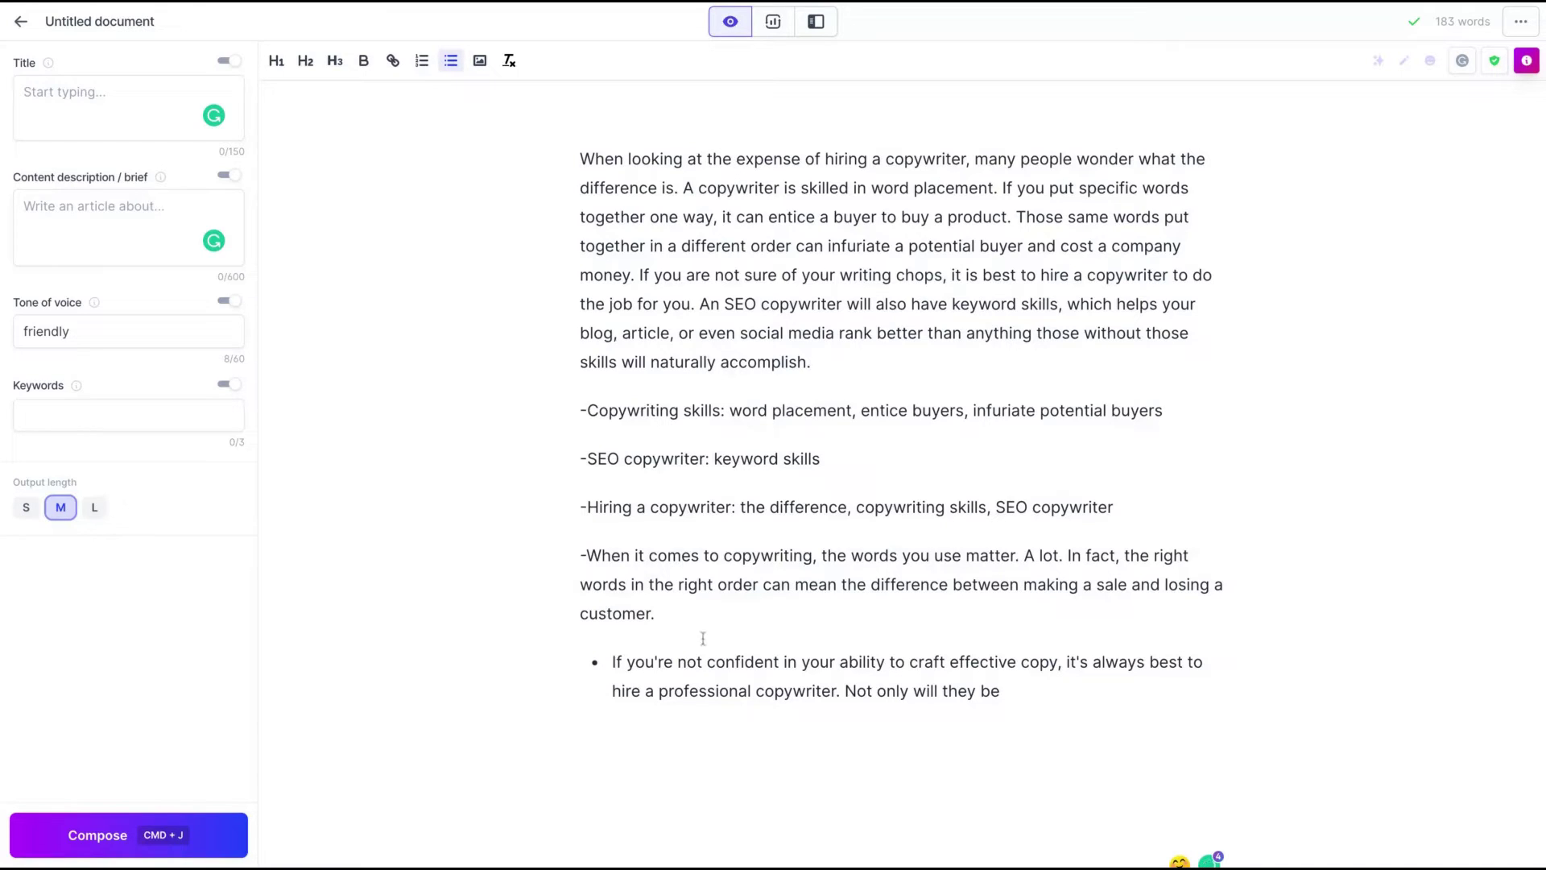
{"action": "key", "text": "ctrl+z"}
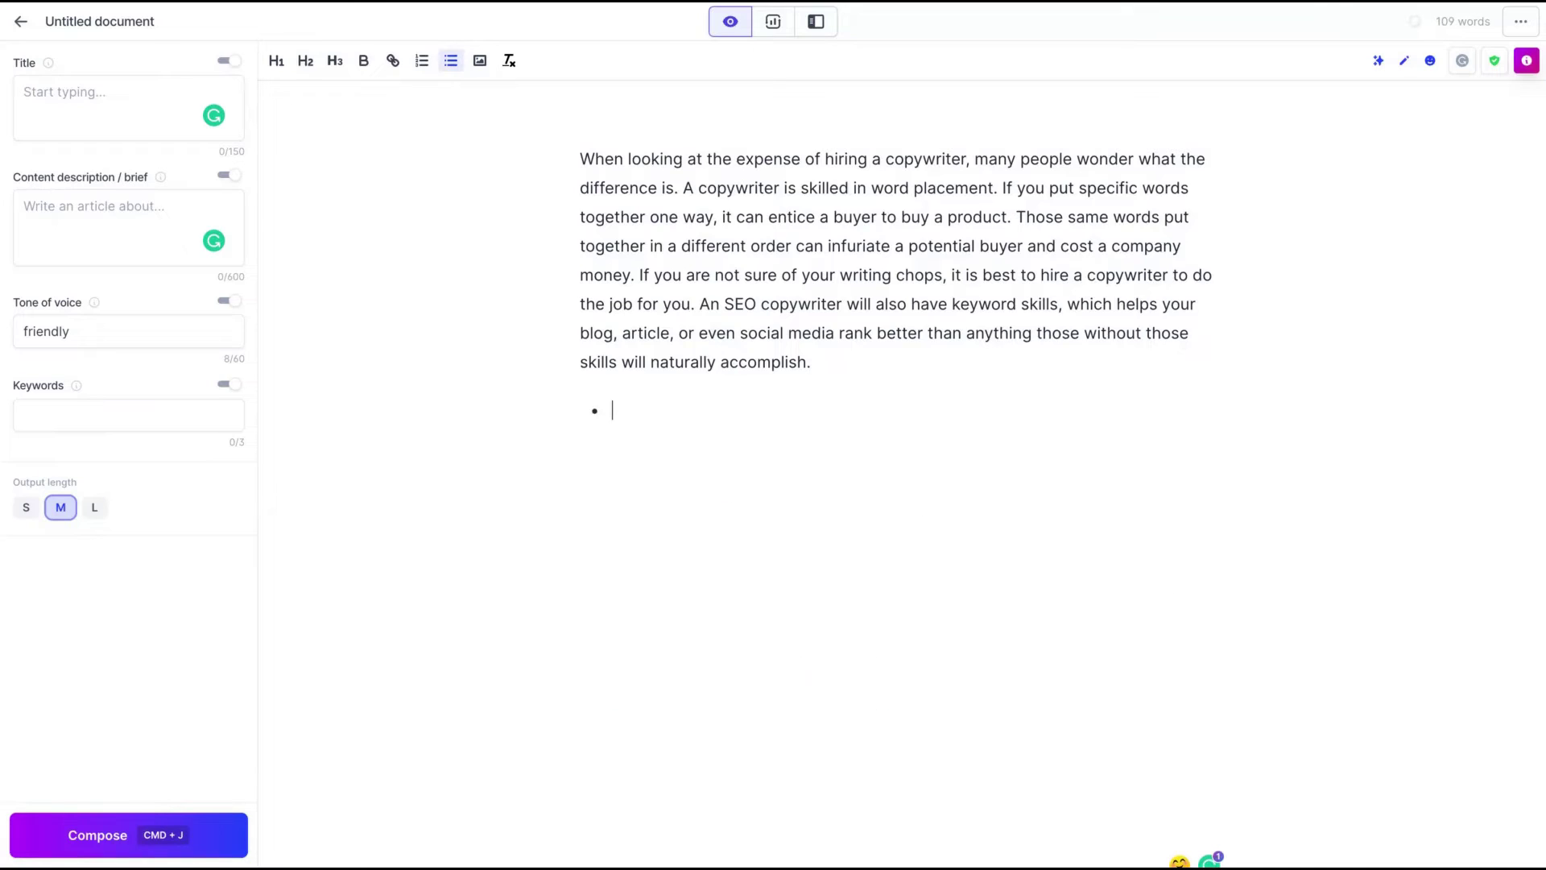
- Run the 'appeal to musicians' rewrite command, adding a second copy of the paragraph below
{"action": "key", "text": "ctrl+z"}
{"action": "type", "text": "Rewrite the above paragraph to appeal to [target audience]"}
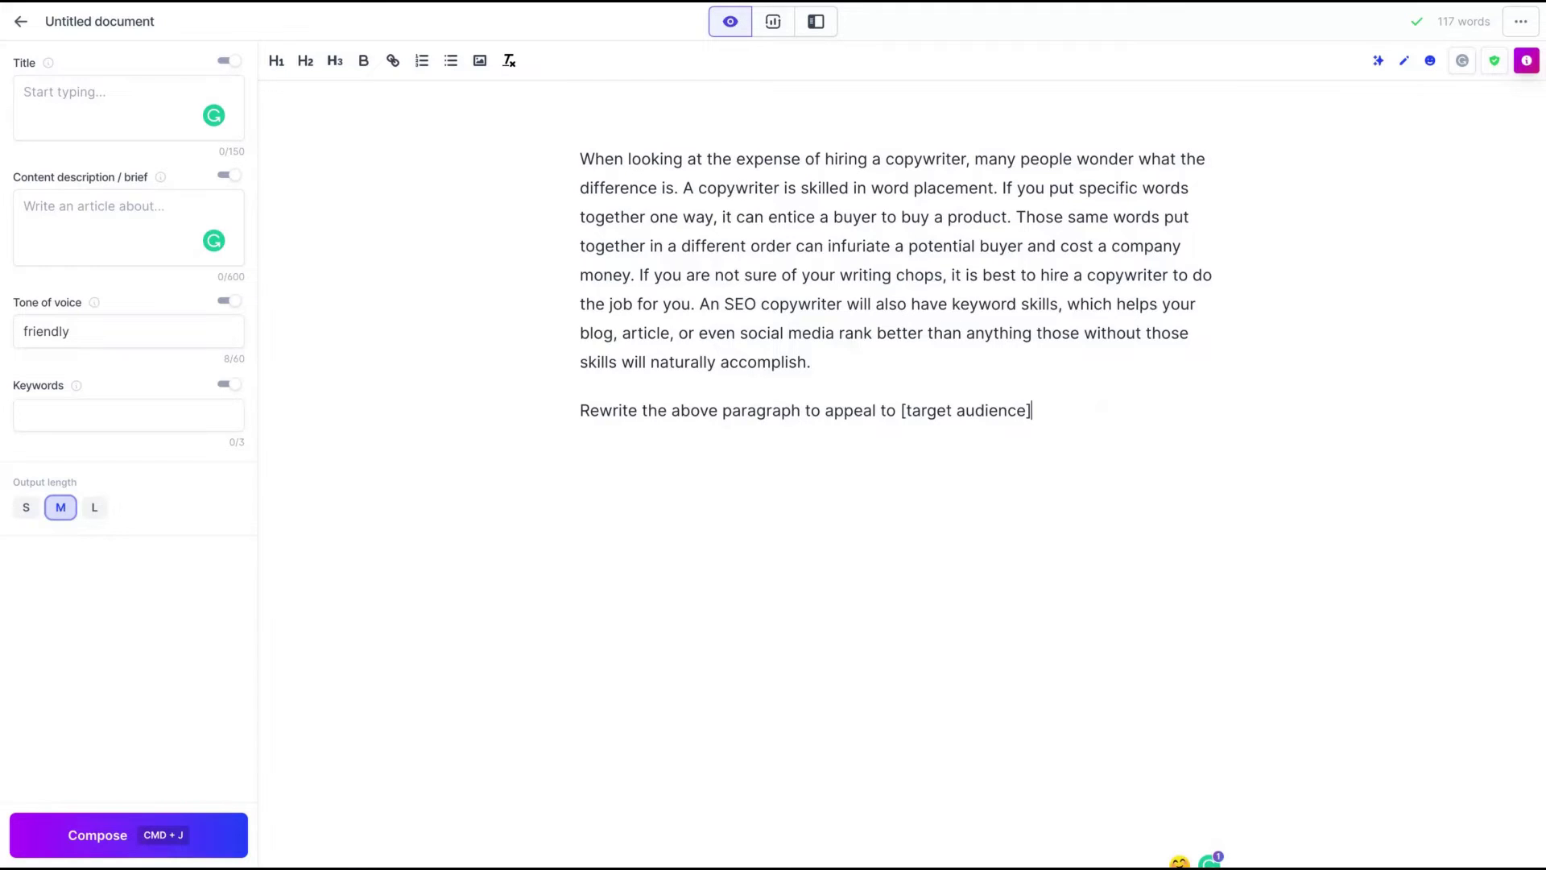
{"action": "key", "text": "shift+Left"}
{"action": "key", "text": "shift+Left"}
{"action": "key", "text": "shift+Left"}
{"action": "type", "text": "musicians"}
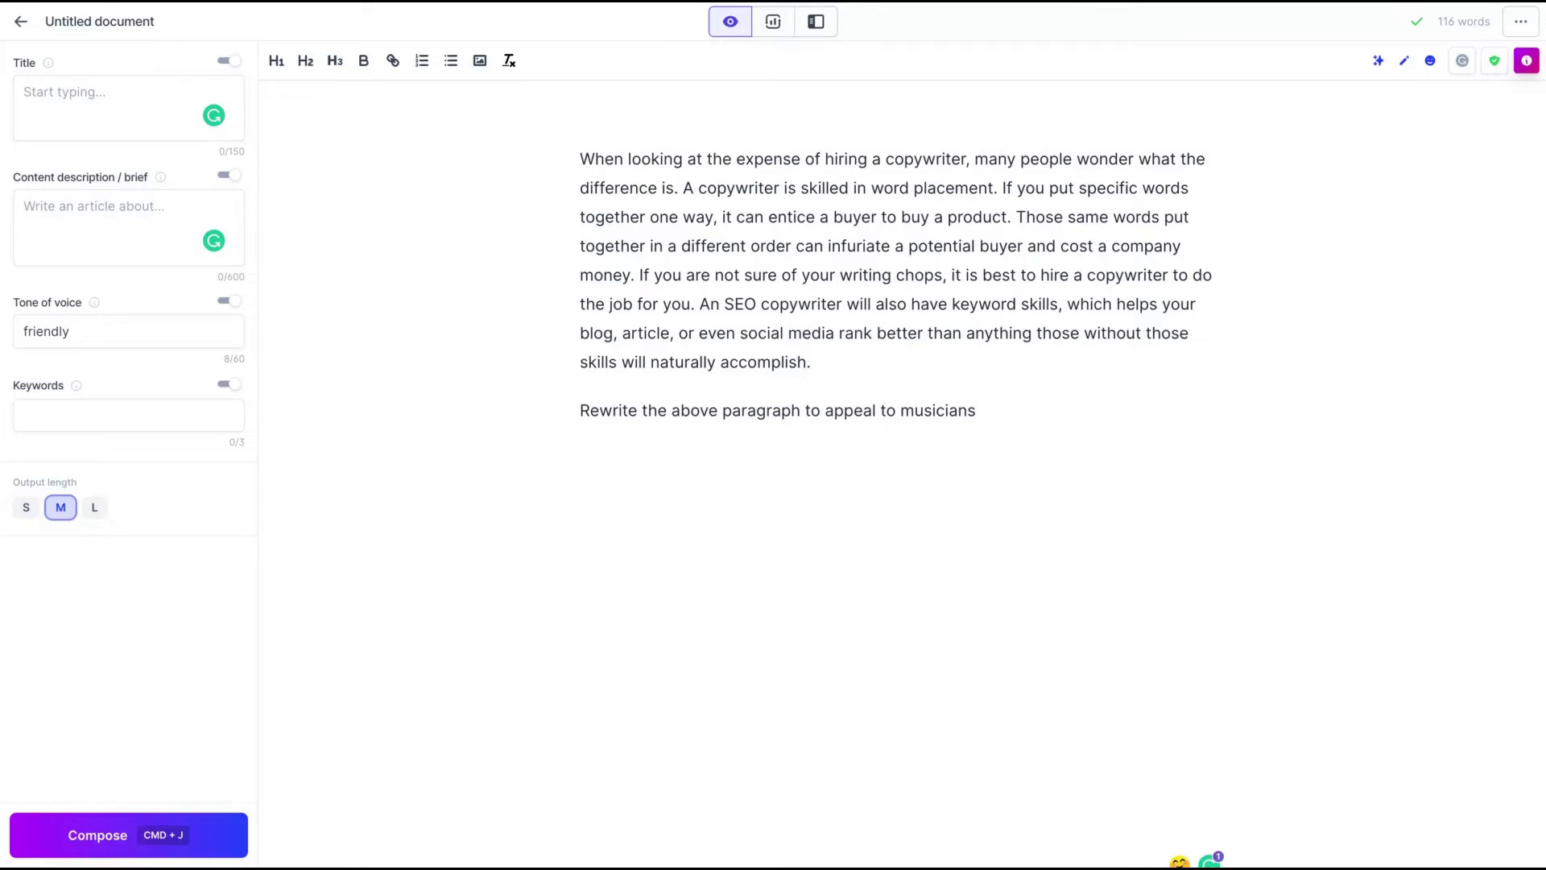
{"action": "key", "text": "super+j"}
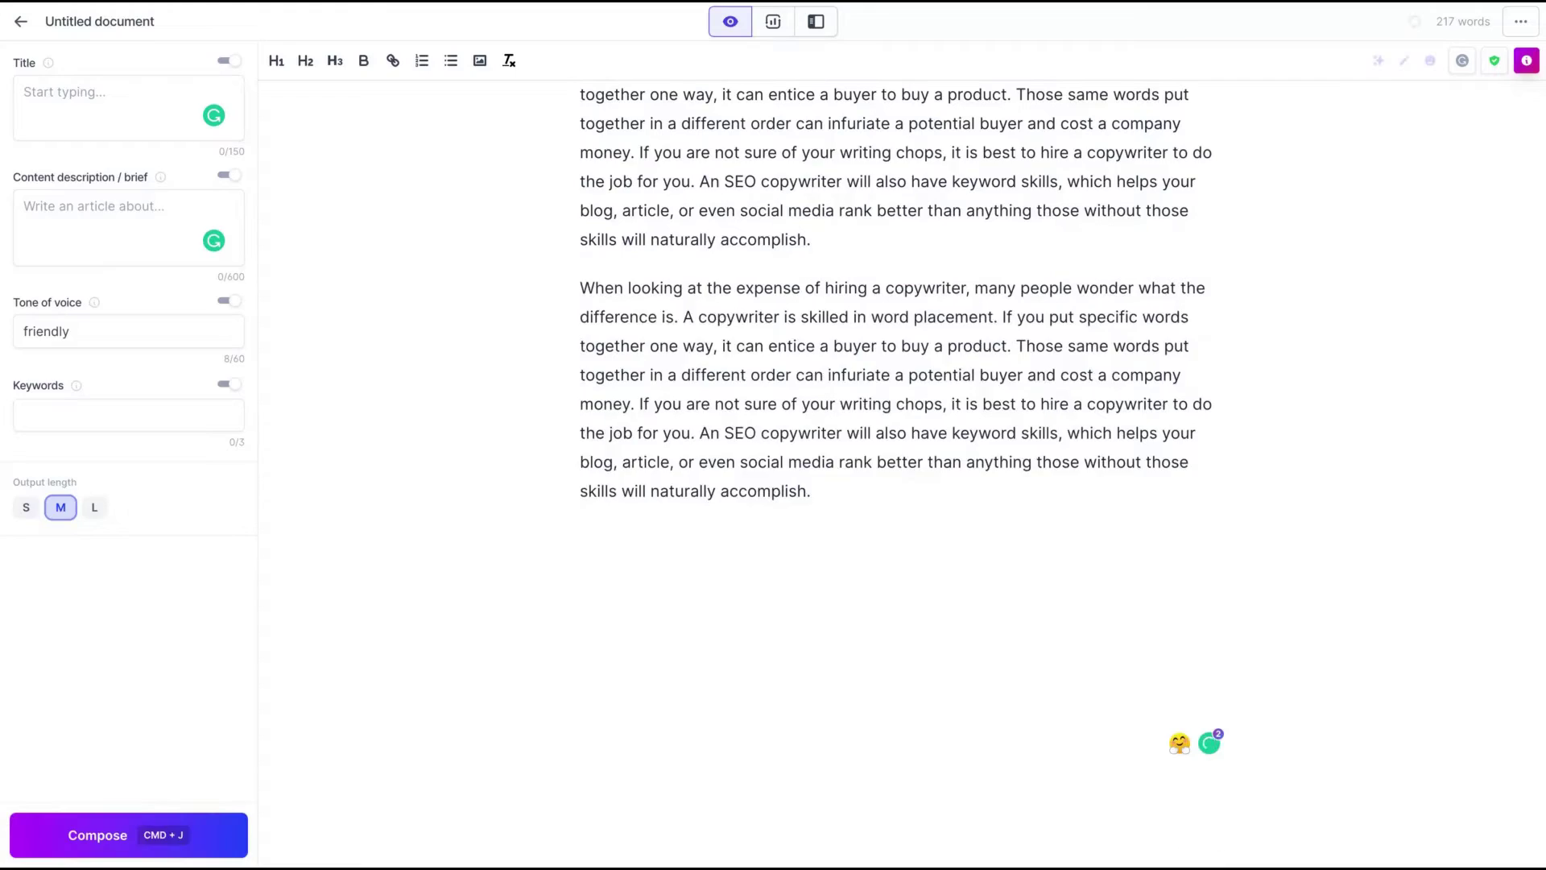
{"action": "scroll", "coordinate": [827, 417], "scroll_direction": "up", "scroll_amount": 2}
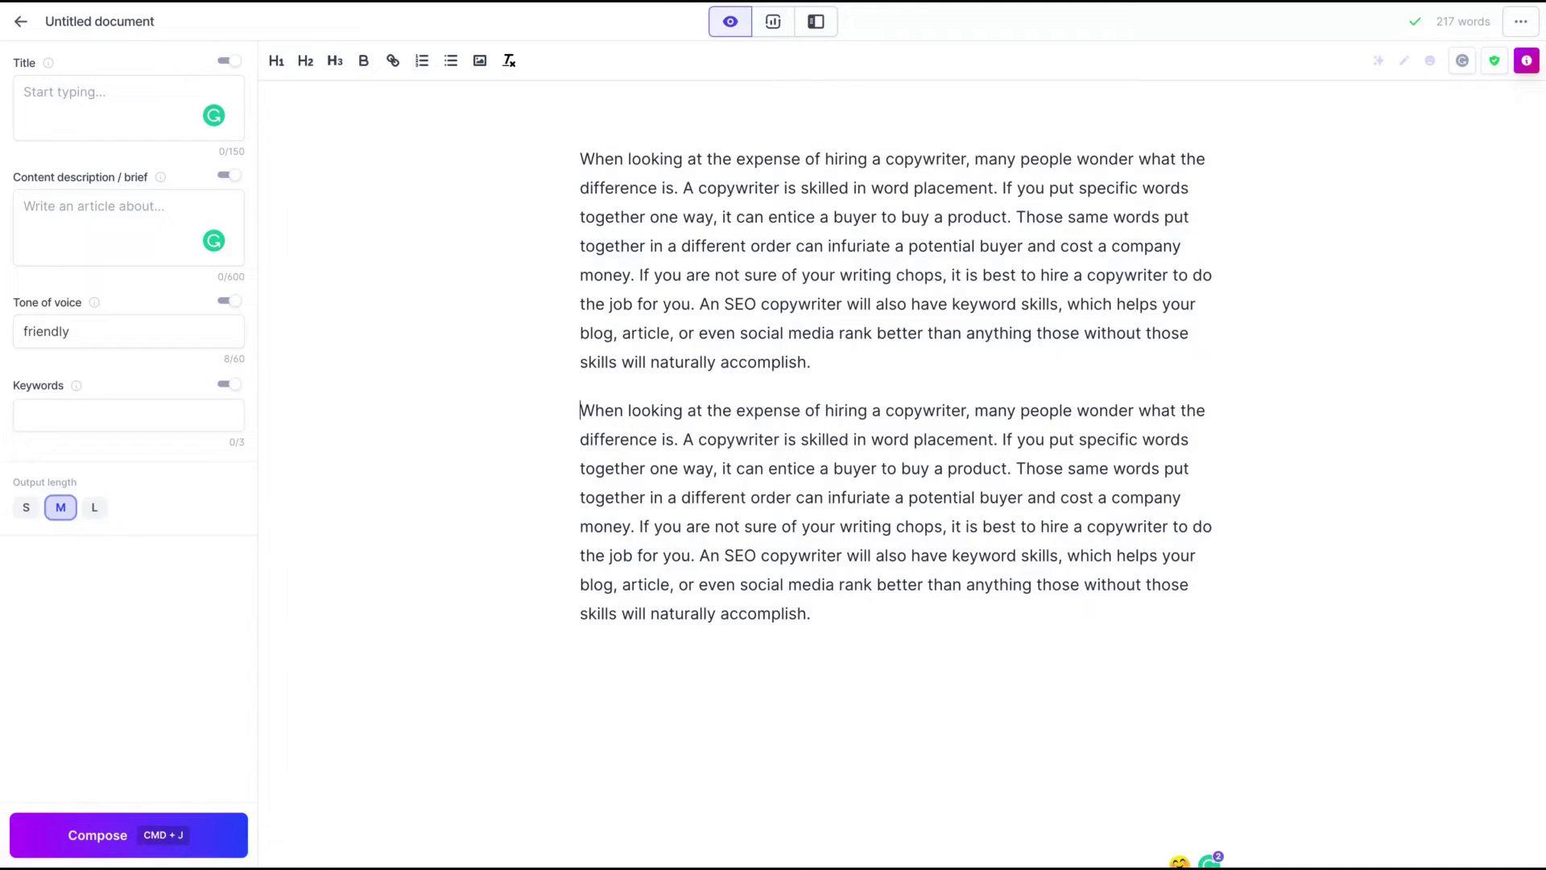
- Delete the duplicate second paragraph so only the original copywriter paragraph remains
{"action": "left_click", "coordinate": [889, 622]}
{"action": "key", "text": "shift+Up"}
{"action": "key", "text": "shift+Up"}
{"action": "key", "text": "shift+Up"}
{"action": "key", "text": "shift+Up"}
{"action": "key", "text": "shift+Up"}
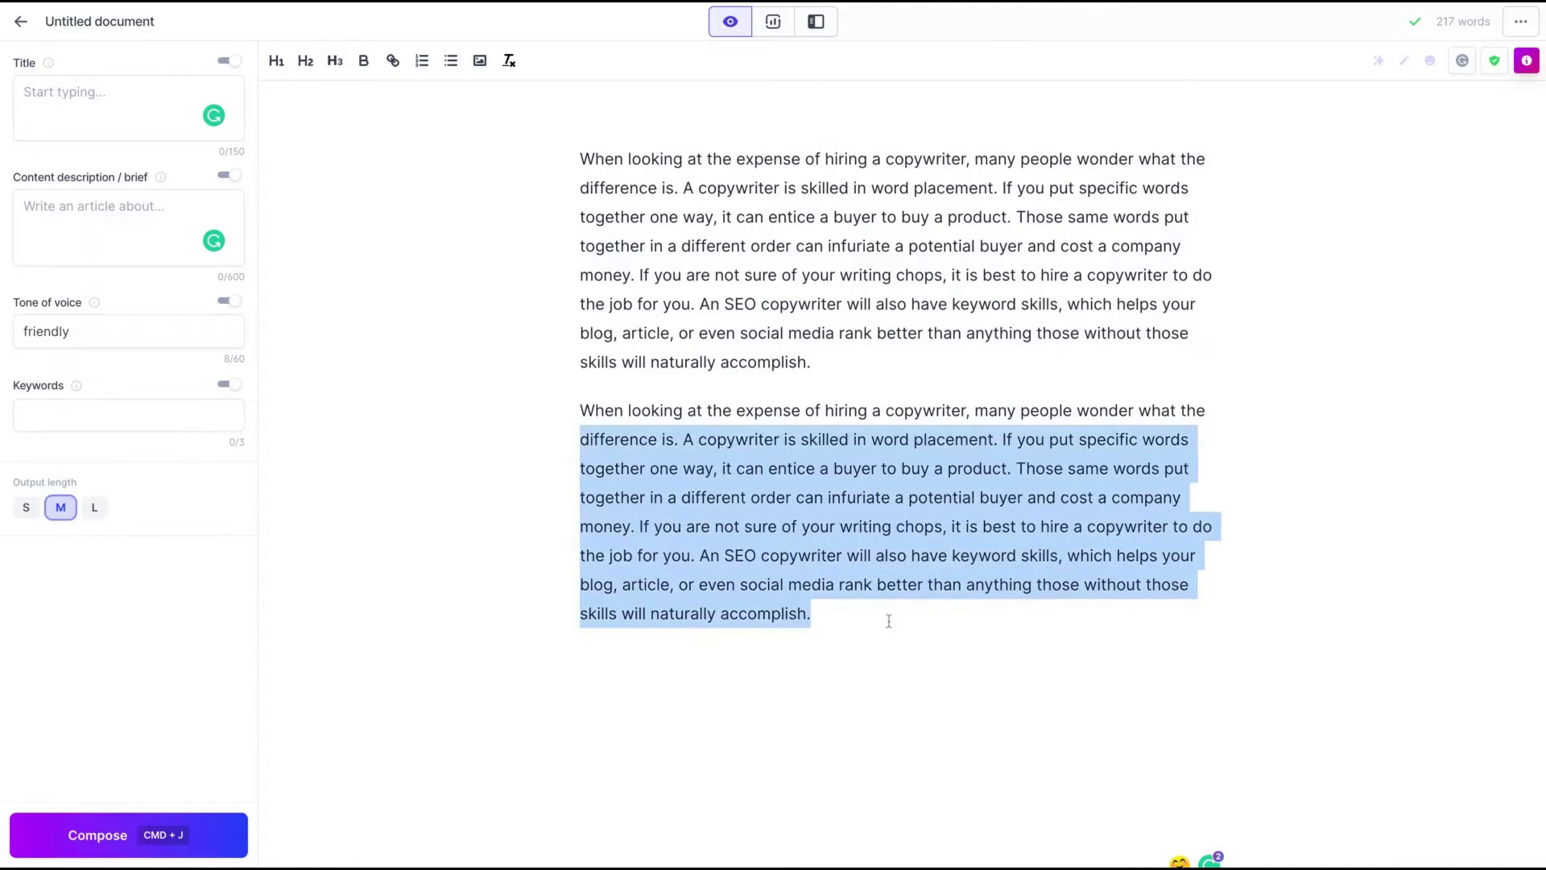
{"action": "key", "text": "shift+Up"}
{"action": "key", "text": "BackSpace"}
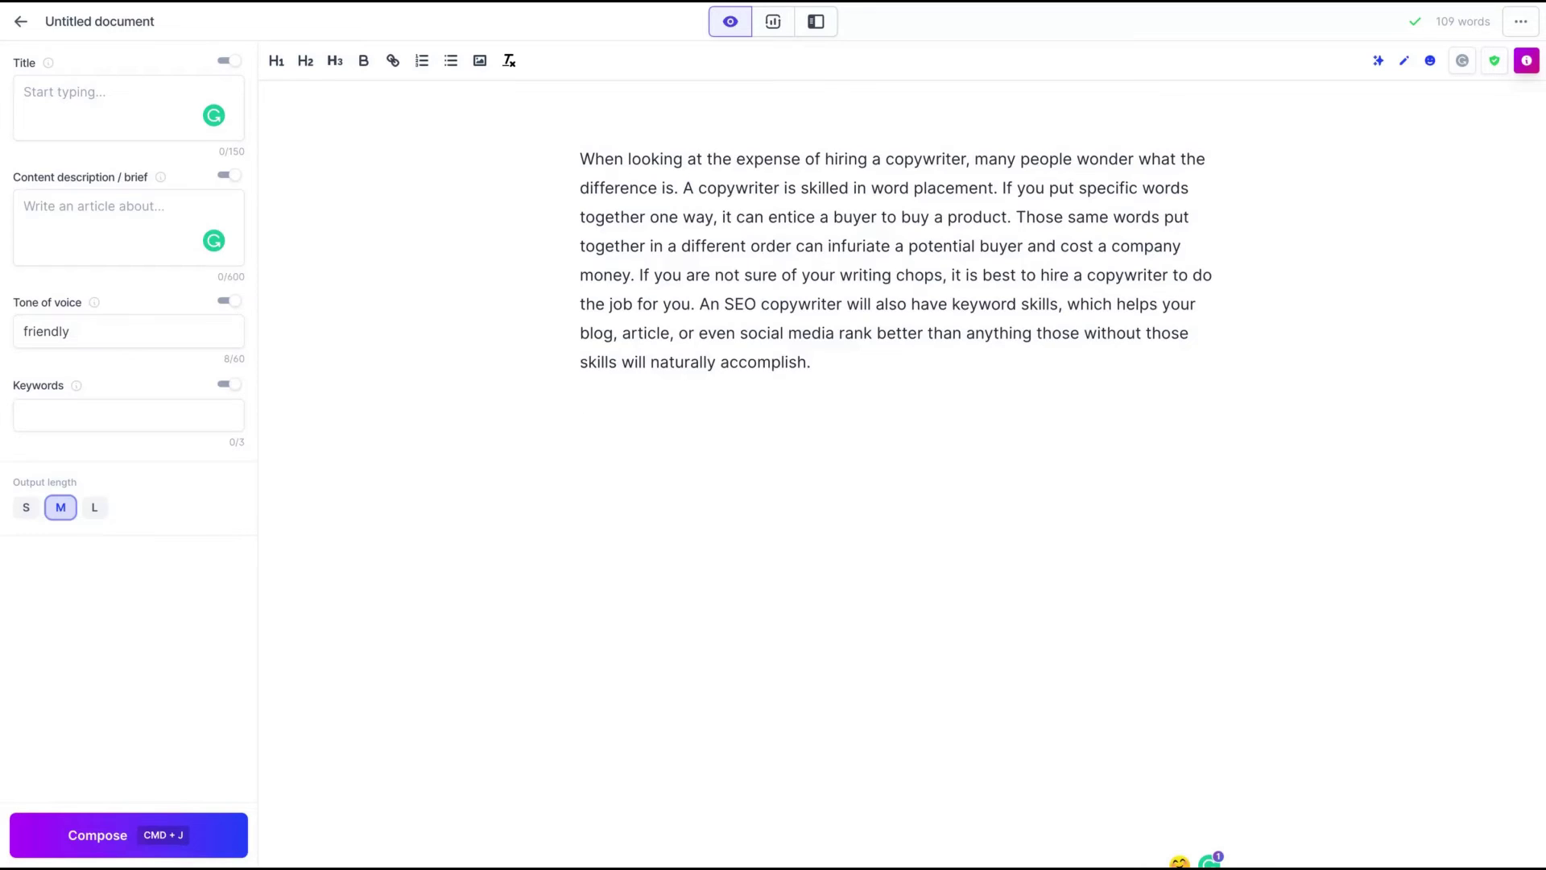
{"action": "left_click", "coordinate": [1528, 62]}
{"action": "scroll", "coordinate": [1407, 384], "scroll_direction": "down", "scroll_amount": 2}
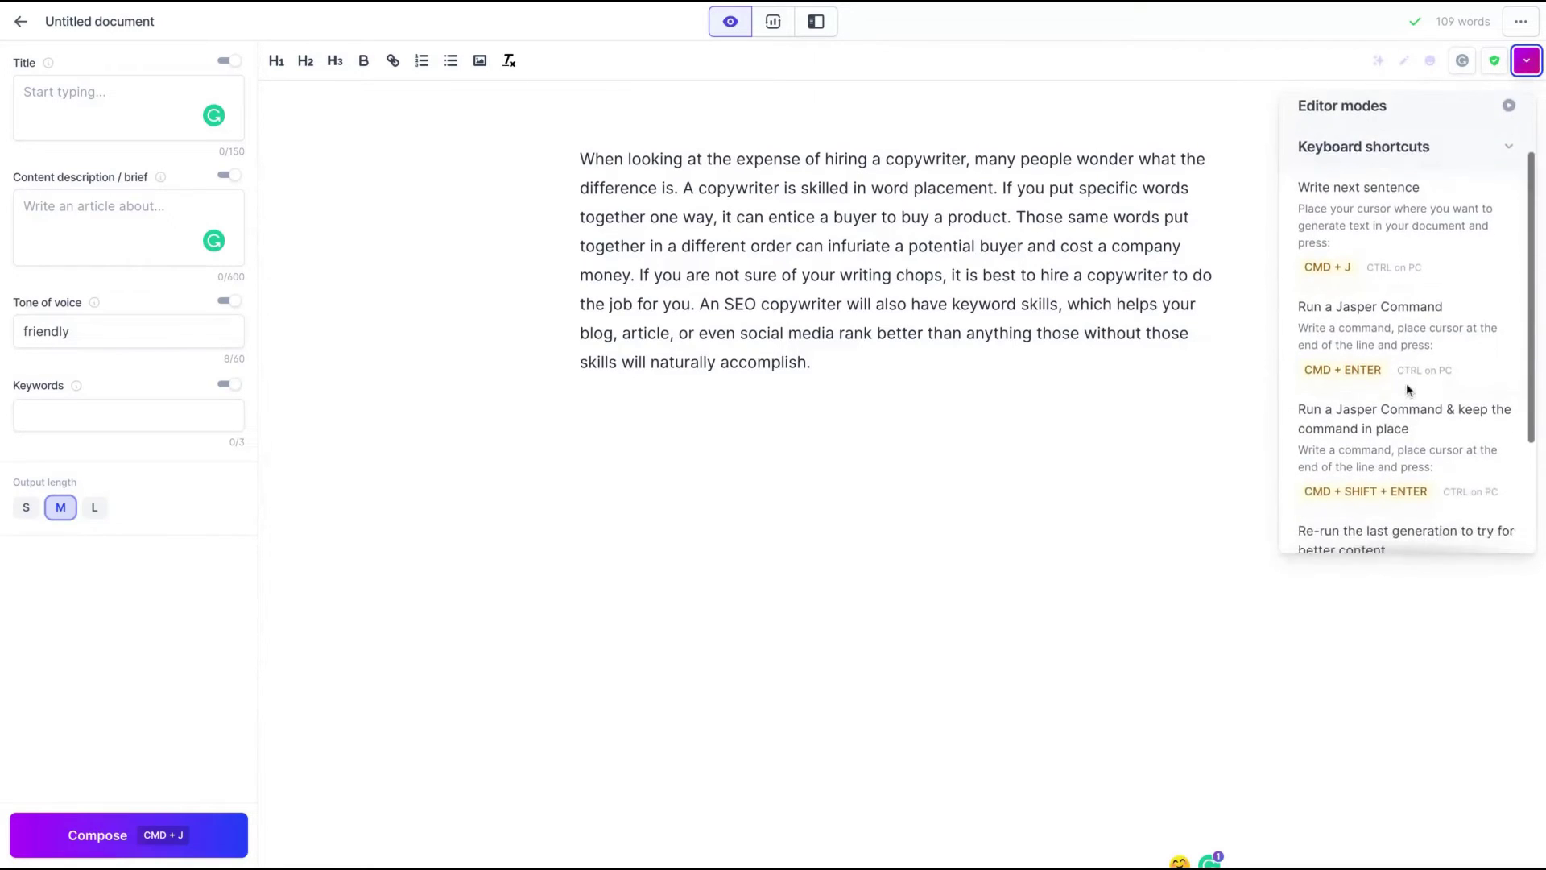
{"action": "scroll", "coordinate": [1407, 383], "scroll_direction": "down", "scroll_amount": 1}
{"action": "scroll", "coordinate": [1406, 384], "scroll_direction": "down", "scroll_amount": 1}
{"action": "scroll", "coordinate": [1407, 382], "scroll_direction": "down", "scroll_amount": 1}
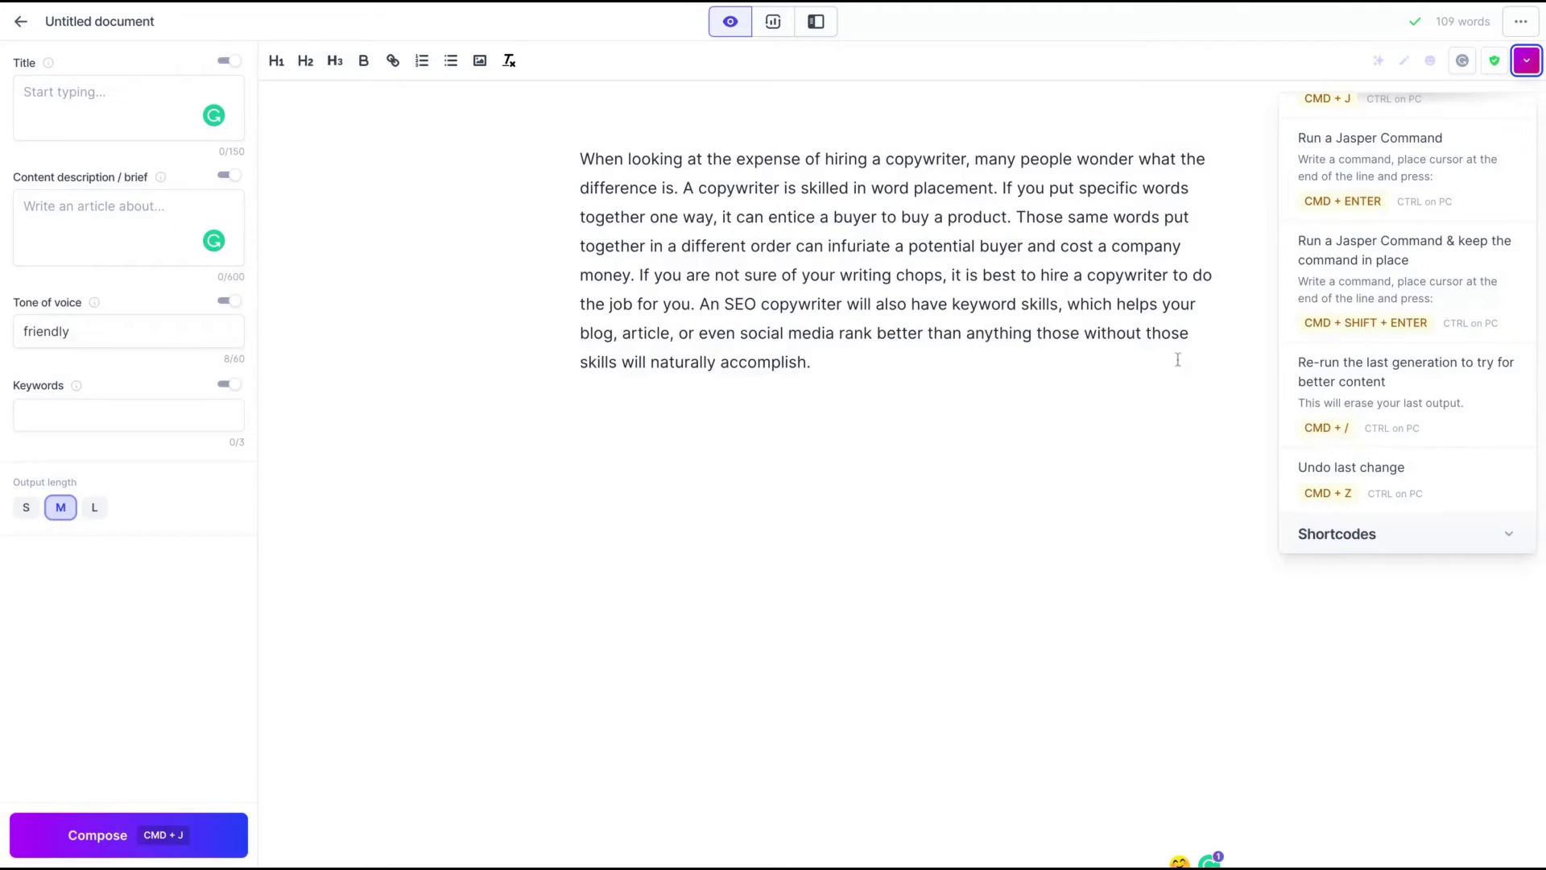
{"action": "left_click", "coordinate": [750, 438]}
{"action": "left_click", "coordinate": [1525, 61]}
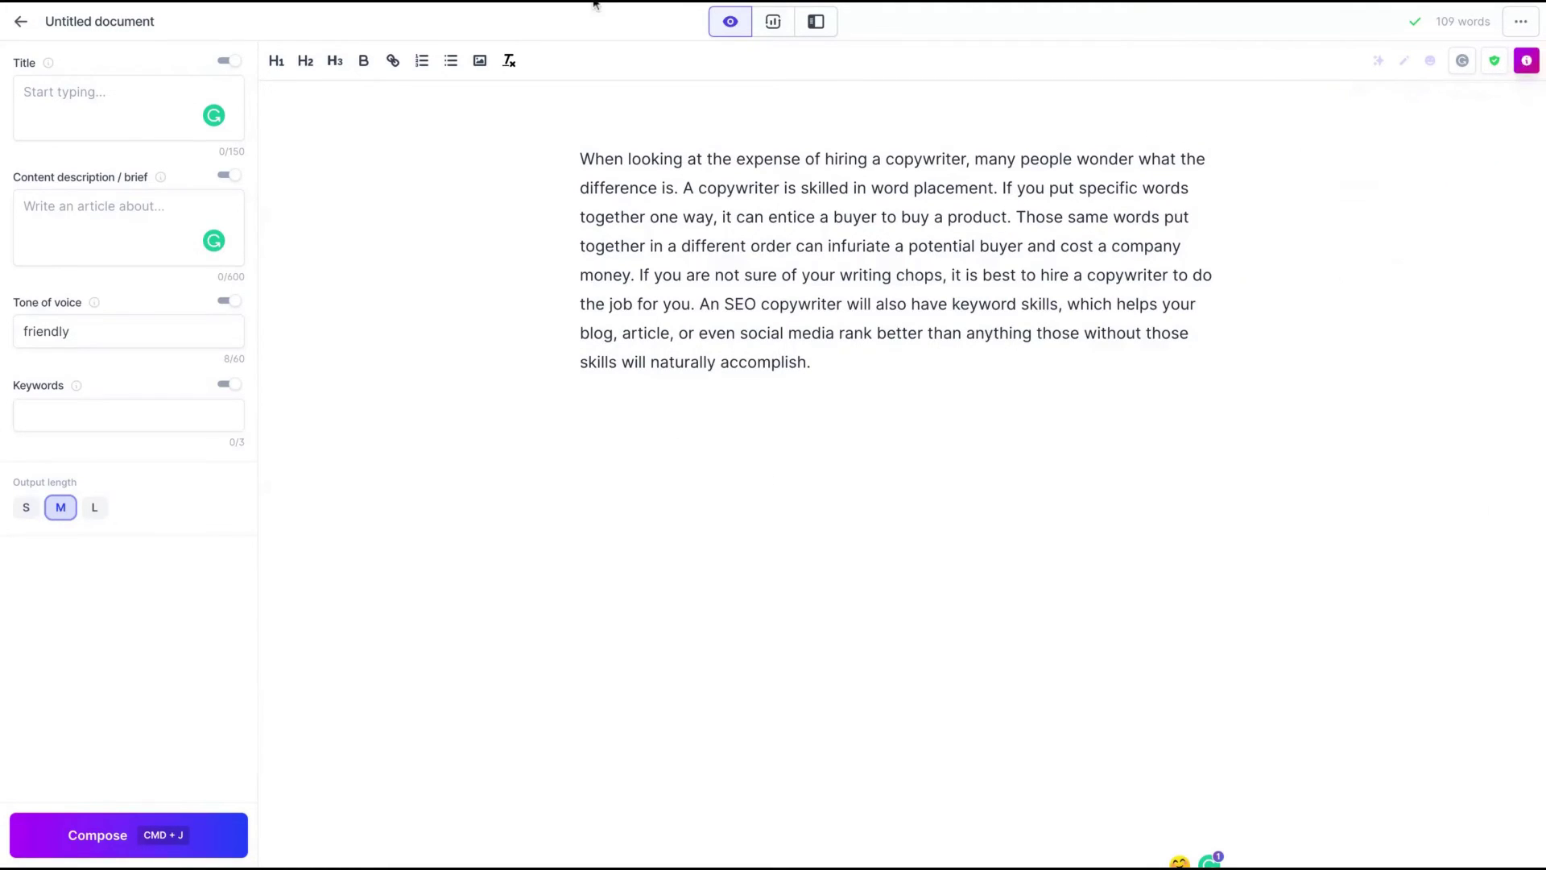
- Insert the tone-of-voice rewrite command template and clear the friendly Tone of voice field
{"action": "type", "text": "Rewrite the above content in a [tone of voice] way"}
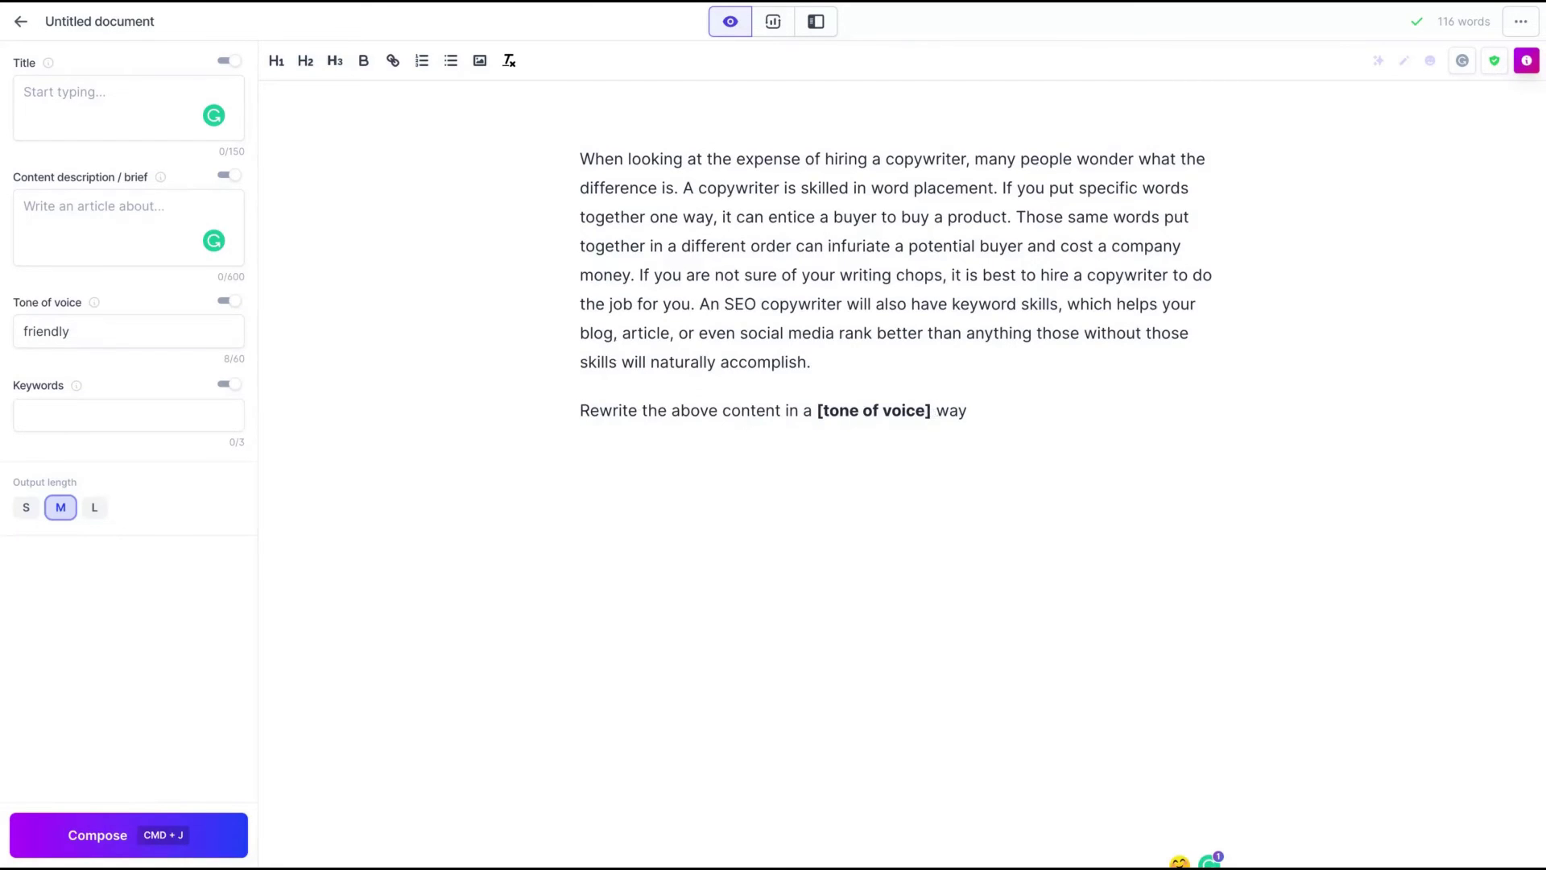
{"action": "double_click", "coordinate": [91, 336]}
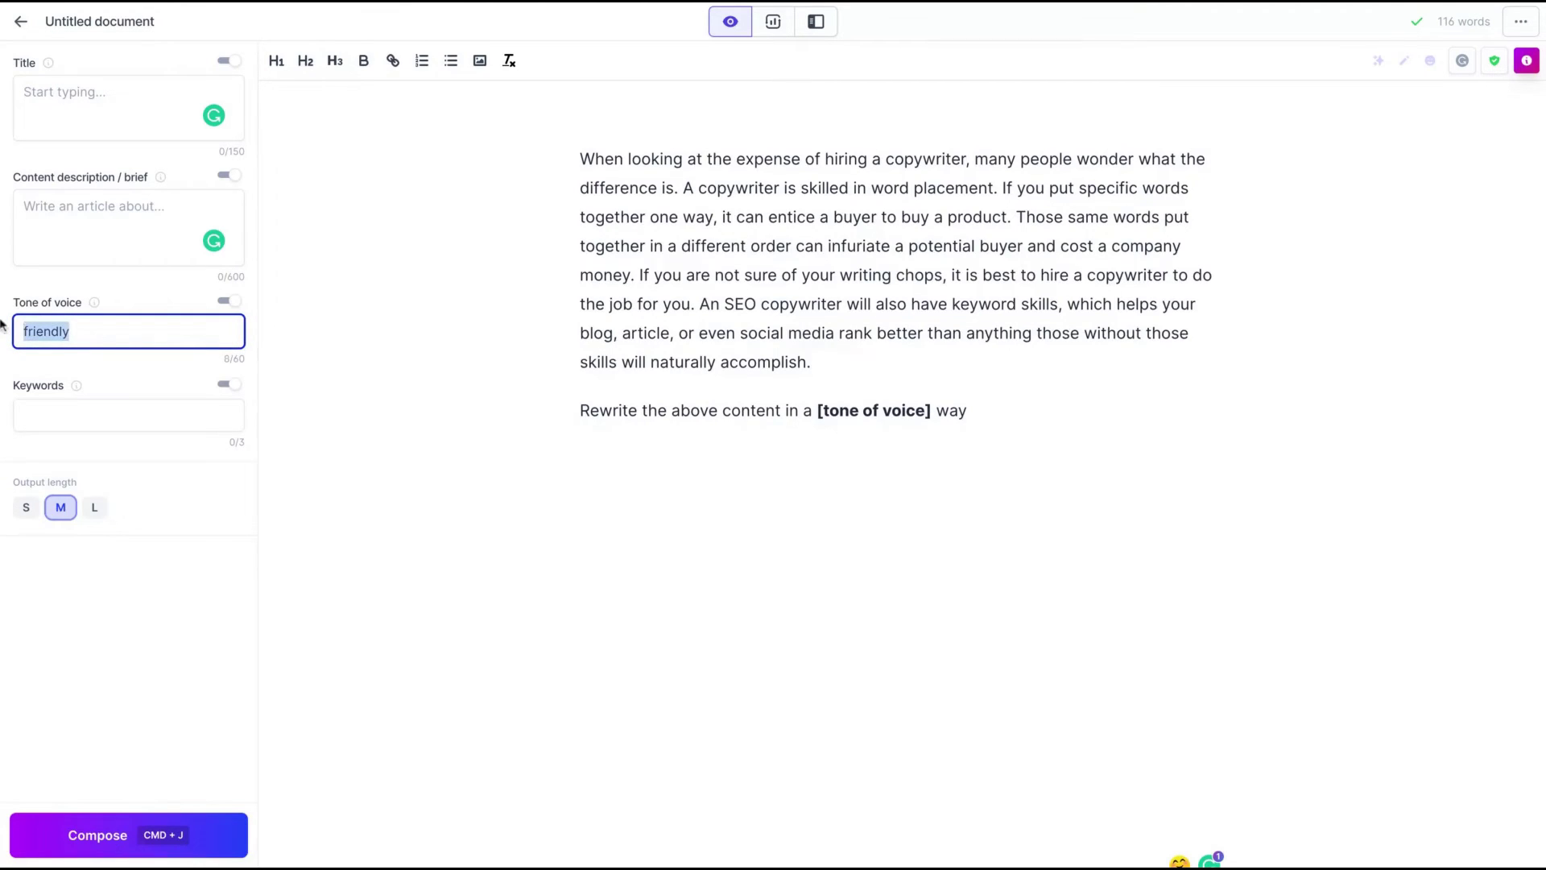
{"action": "key", "text": "BackSpace"}
- Replace the [tone of voice] placeholder with a tone and run the rewrite command
{"action": "left_click_drag", "start_coordinate": [817, 410], "coordinate": [935, 411]}
{"action": "key", "text": "BackSpace"}
{"action": "type", "text": "professional"}
{"action": "key", "text": "ctrl+BackSpace"}
{"action": "type", "text": "witty"}
{"action": "left_click", "coordinate": [905, 412]}
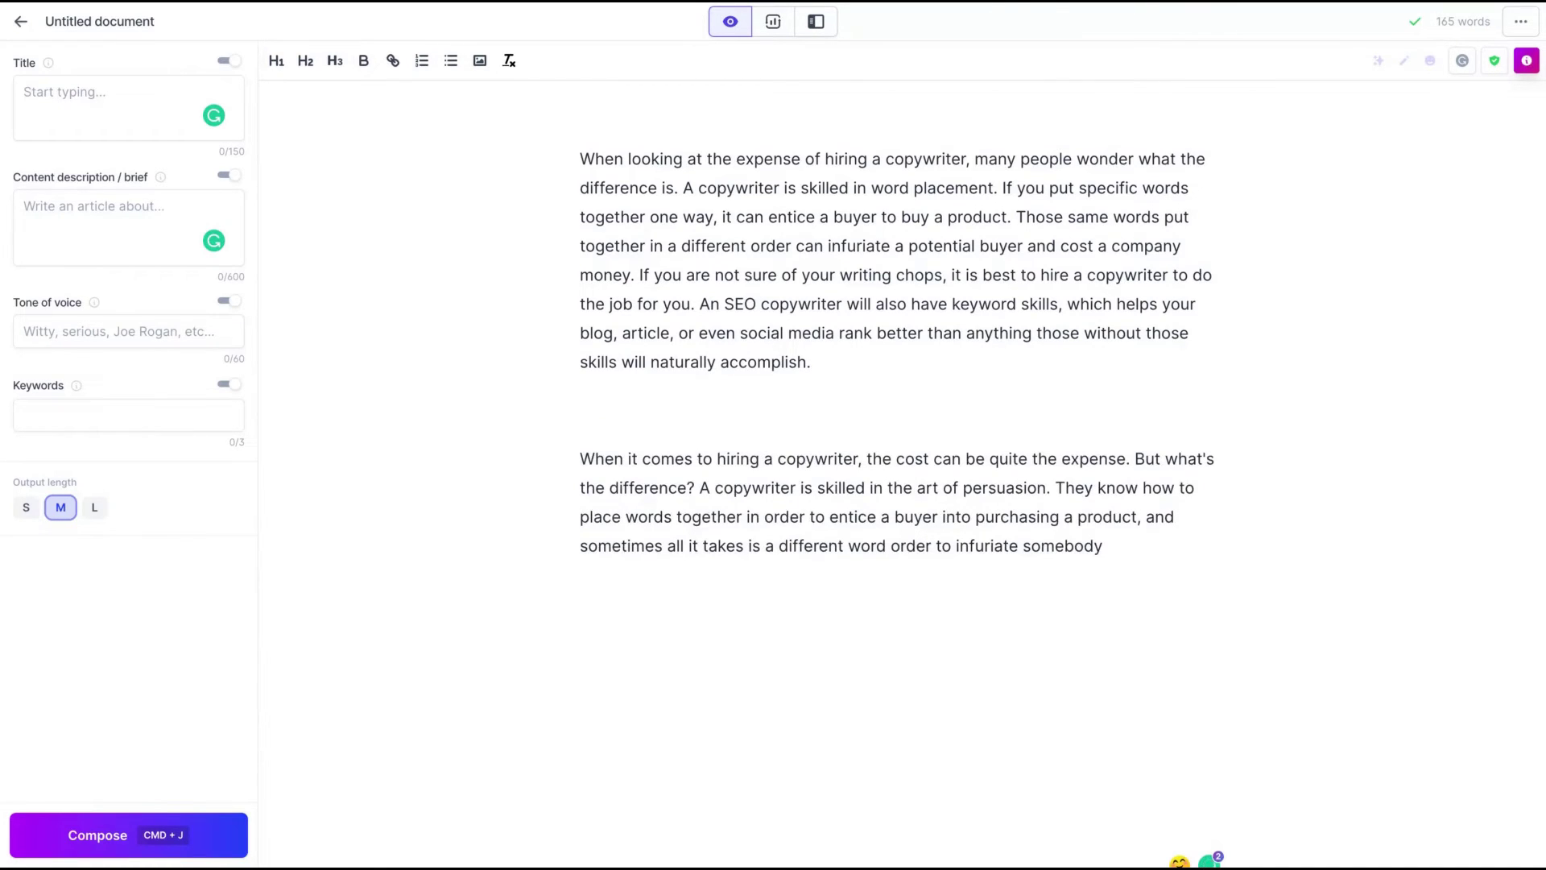
- Add the command 'Rewrite the above paragraph, do not repeat it' and set Tone of voice to friendly
{"action": "left_click", "coordinate": [1118, 543]}
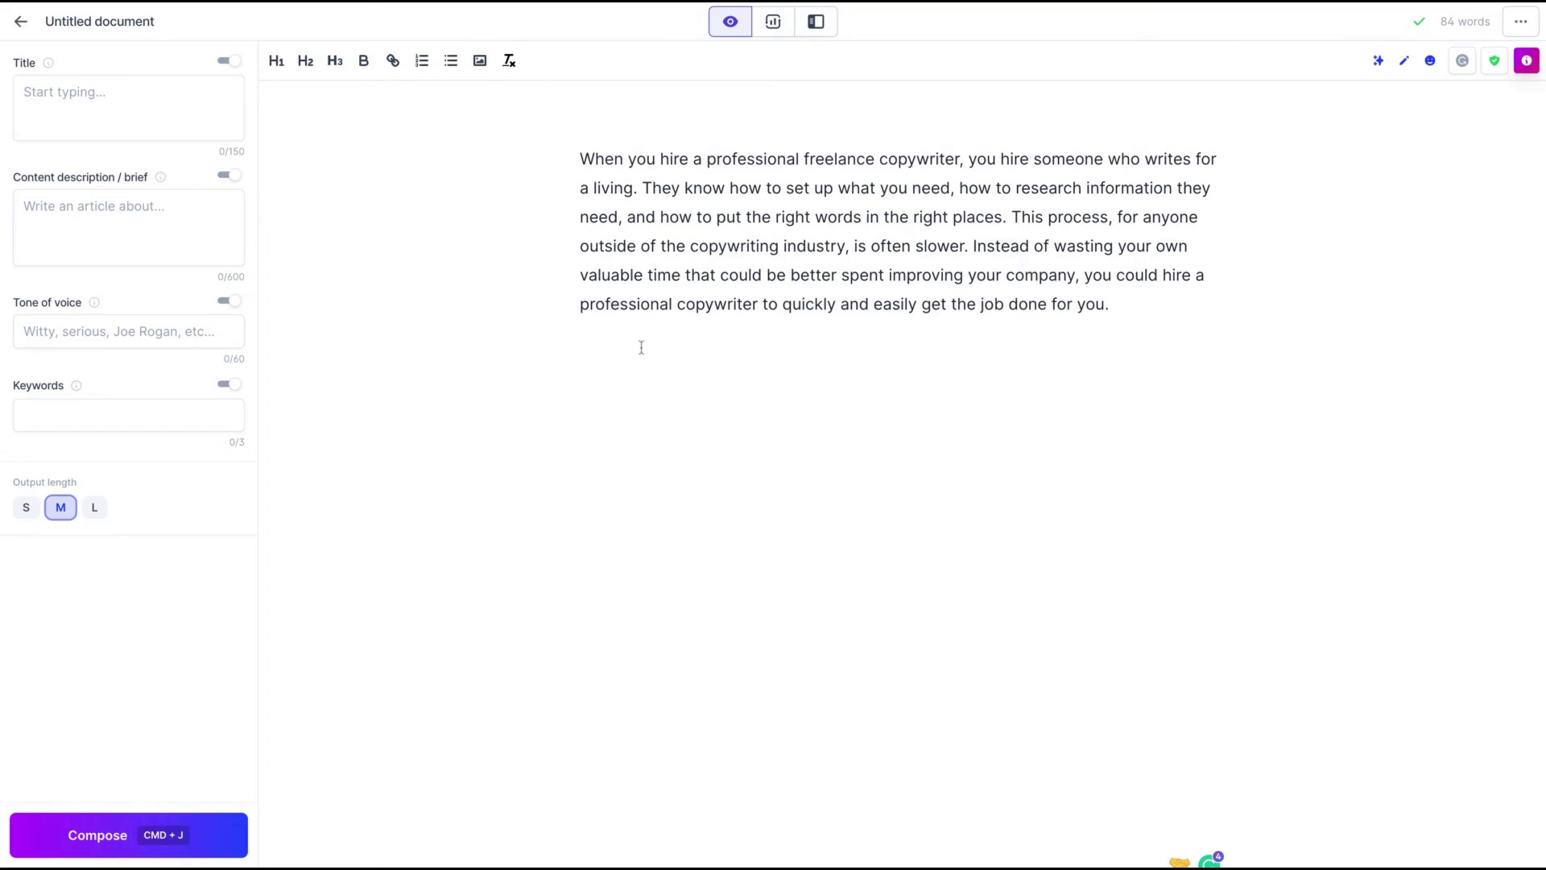
{"action": "type", "text": "Rewrite the above paragraph, do not repeat it"}
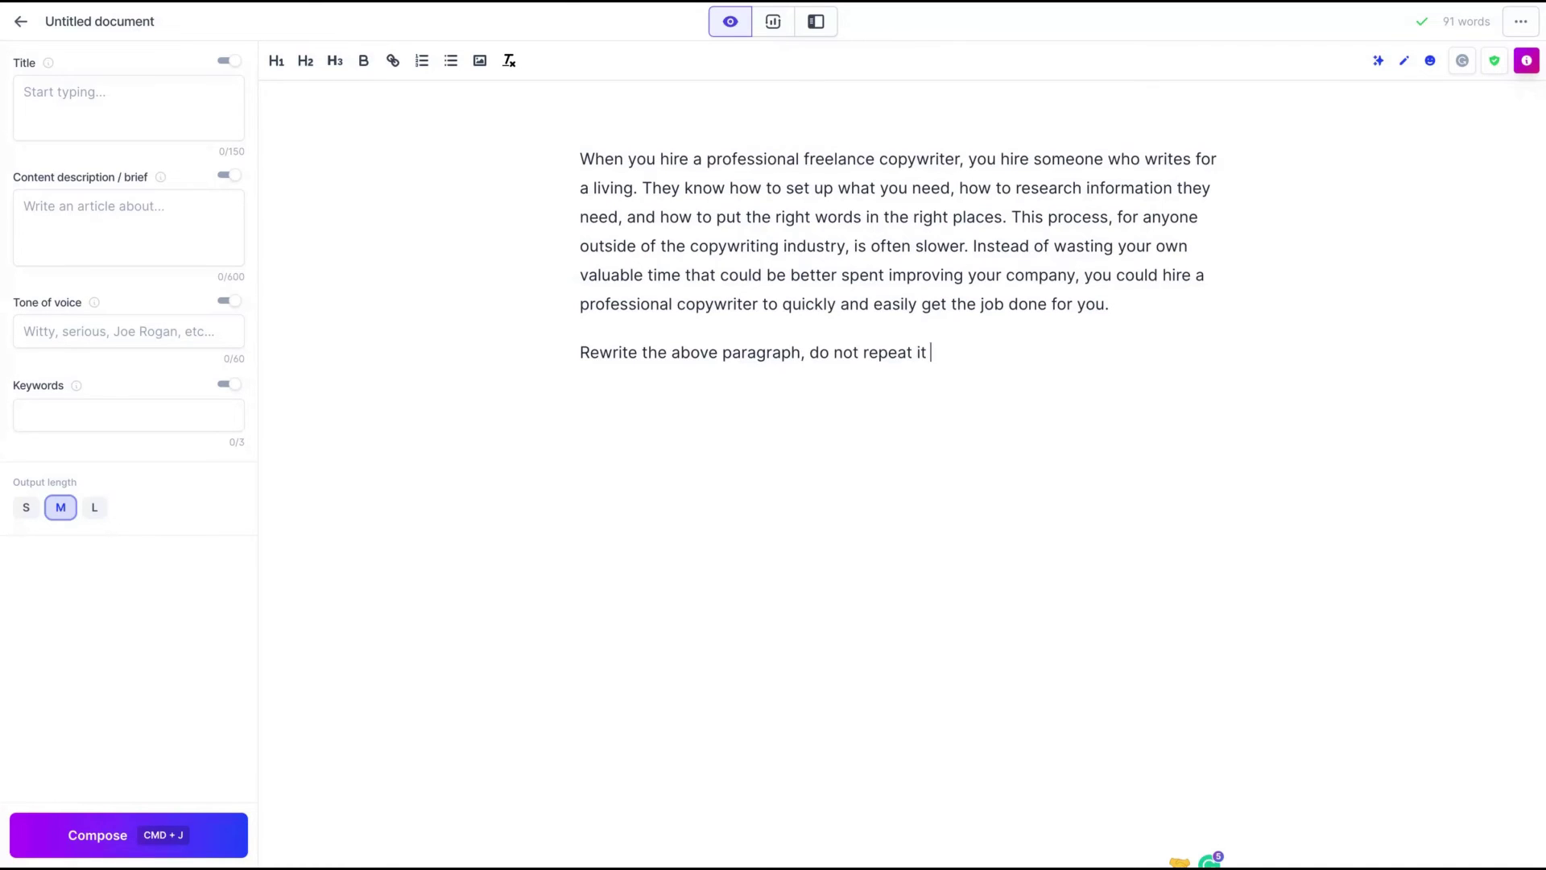
{"action": "left_click", "coordinate": [108, 336]}
{"action": "type", "text": "friendly"}
- Run the rewrite command to generate the friendly-tone second paragraph about hiring a freelance copywriter
{"action": "left_click", "coordinate": [993, 358]}
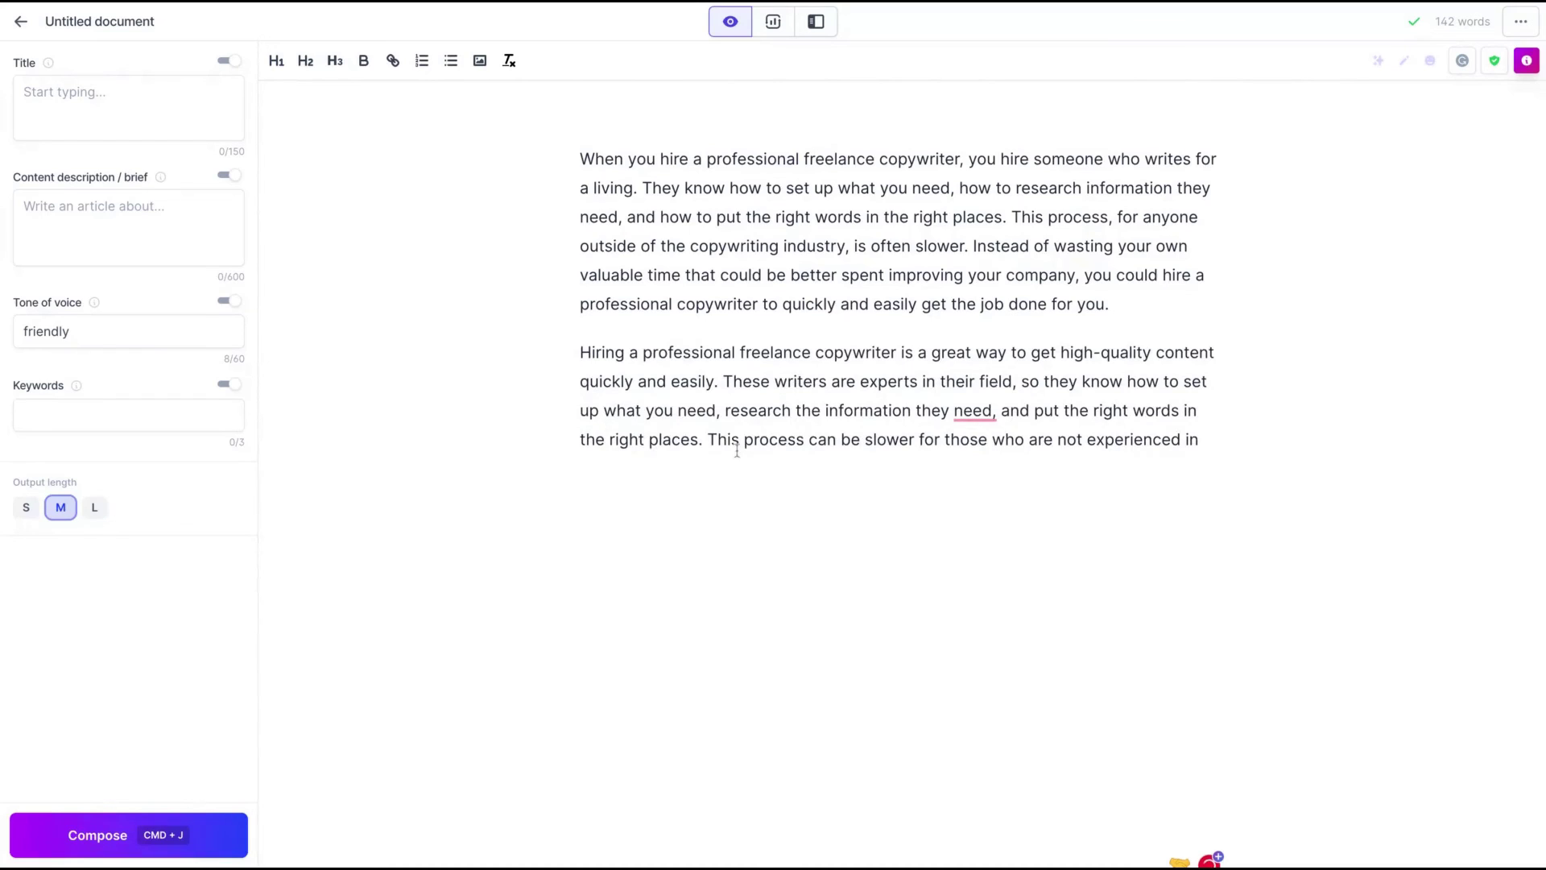
{"action": "left_click", "coordinate": [1240, 456]}
- Use Compose to finish the second paragraph with a closing sentence about hiring a professional
{"action": "left_click", "coordinate": [81, 850]}
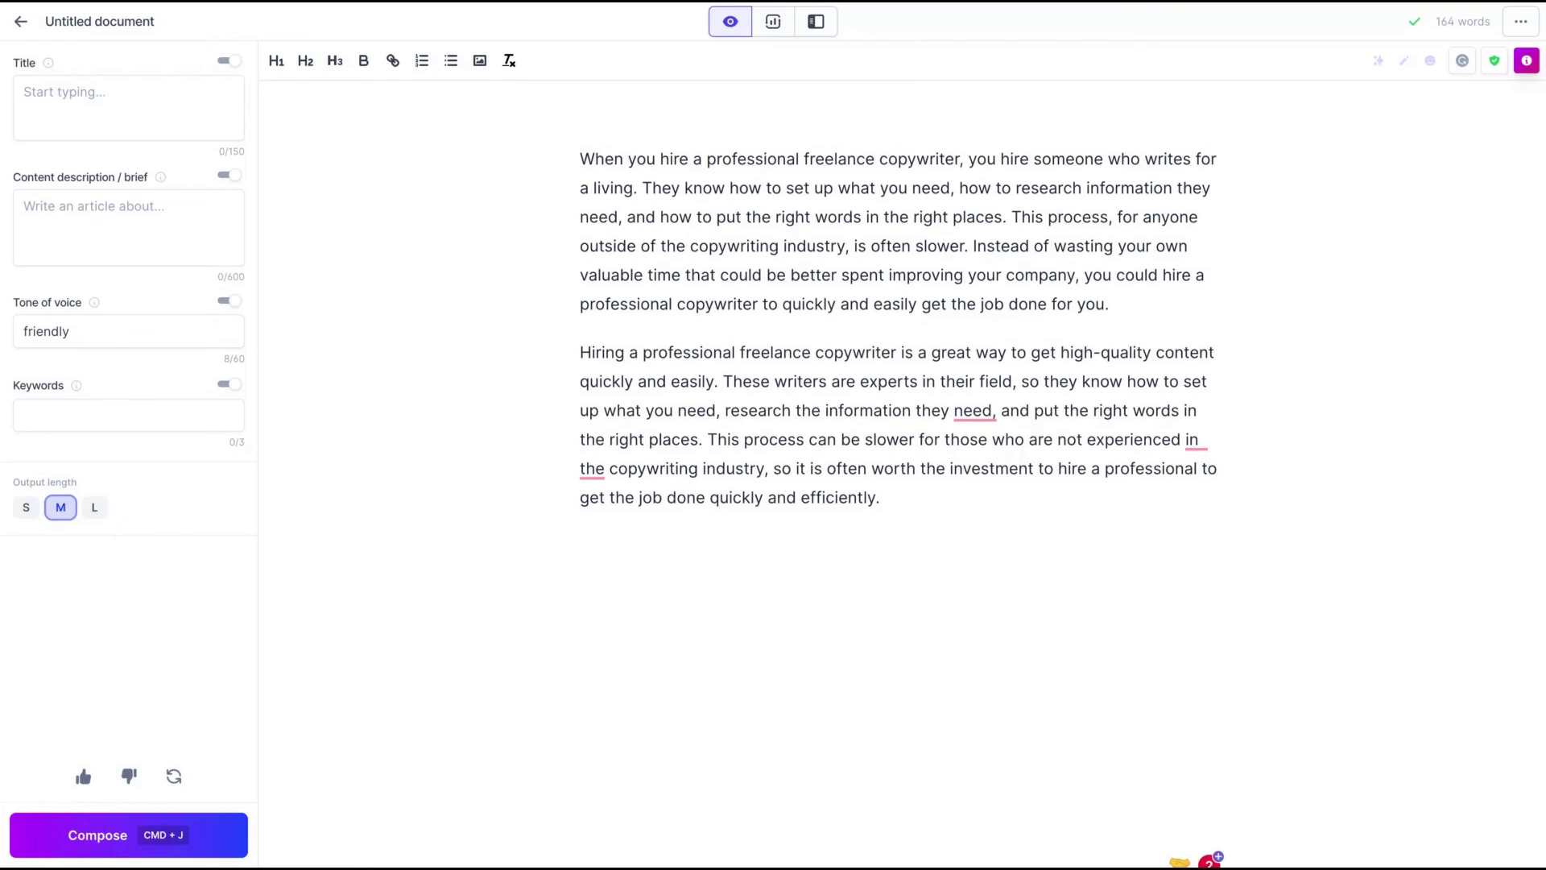
- Accept the Grammarly suggestion removing the comma after 'need' in the second paragraph
{"action": "left_click", "coordinate": [972, 462]}
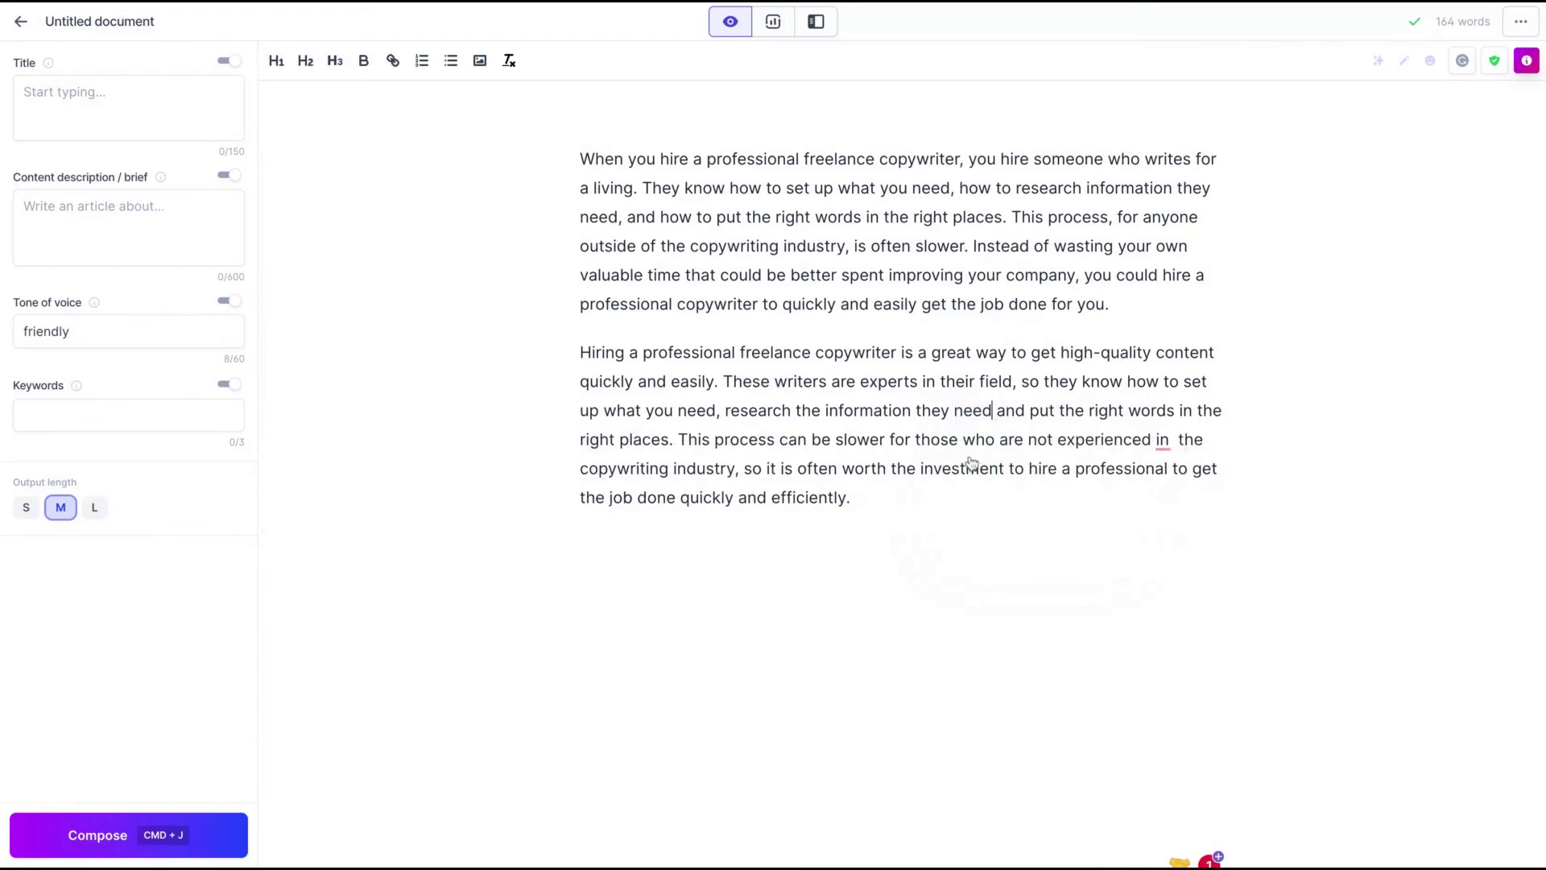